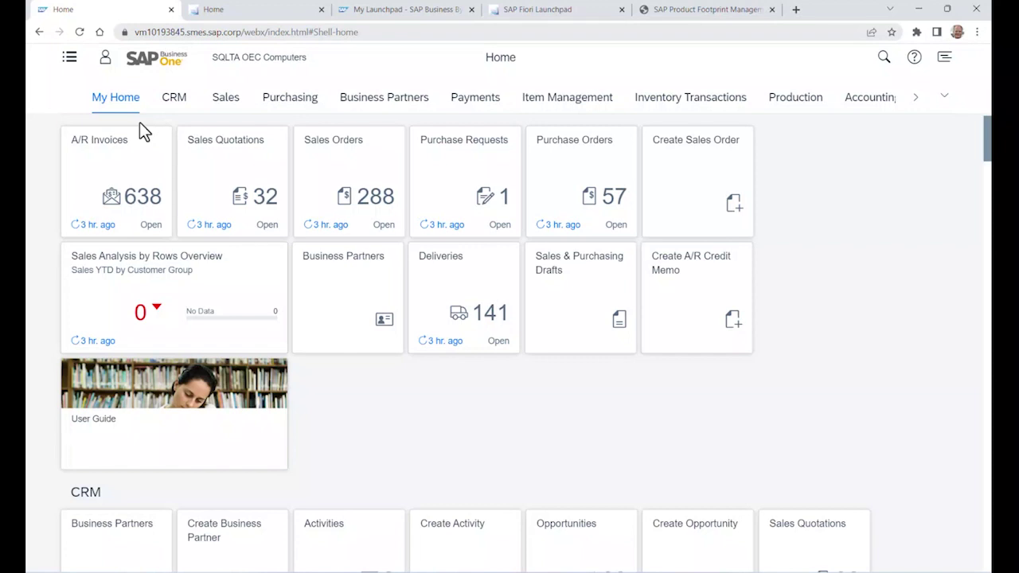
Step: Look through the S/4HANA, Business ByDesign and Fiori launchpads, sign in again to the expired Fiori session, and open Author Readings
{"action": "left_click", "coordinate": [236, 17]}
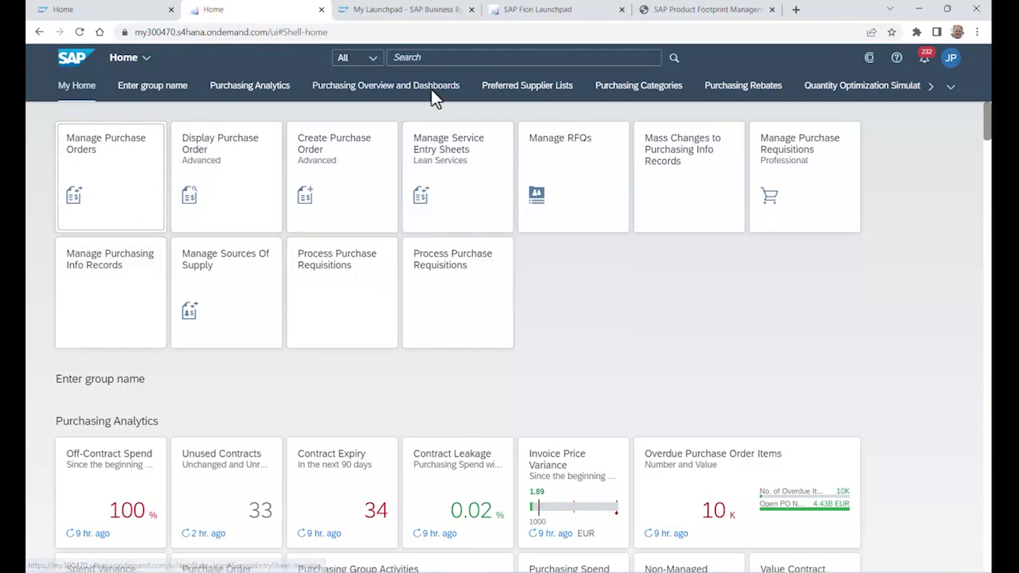
{"action": "left_click", "coordinate": [410, 14]}
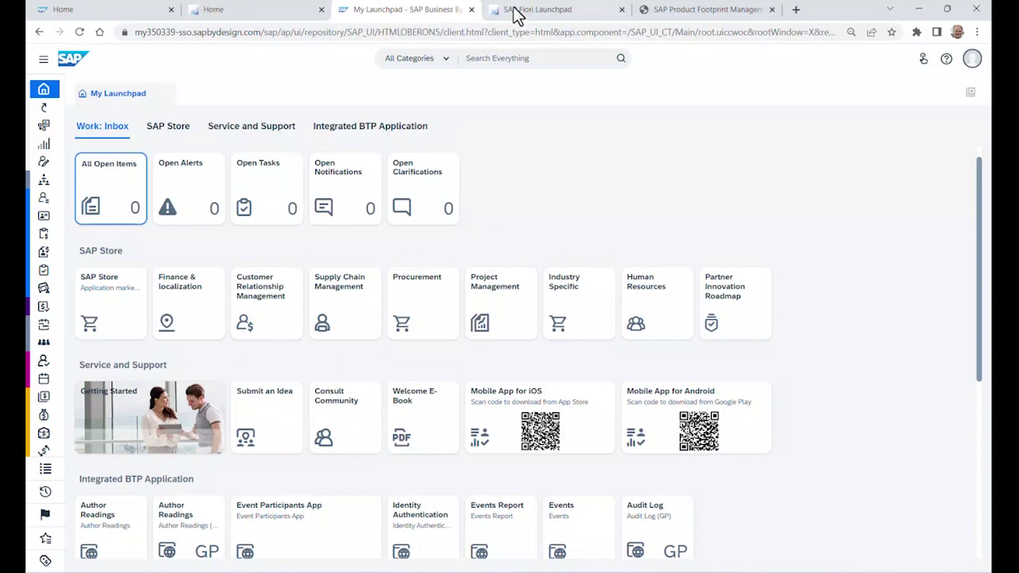
{"action": "left_click", "coordinate": [548, 16]}
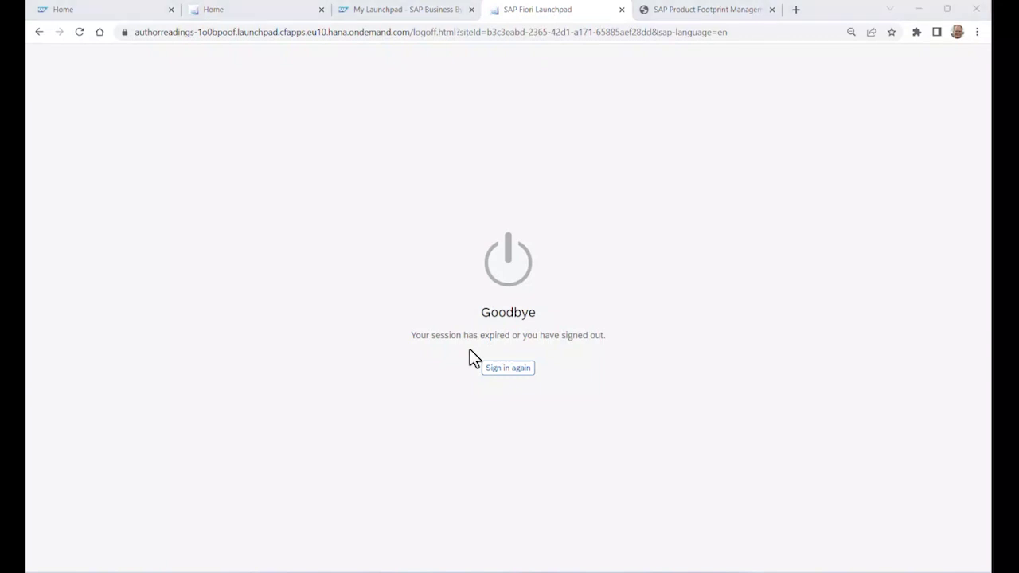
{"action": "left_click", "coordinate": [503, 374]}
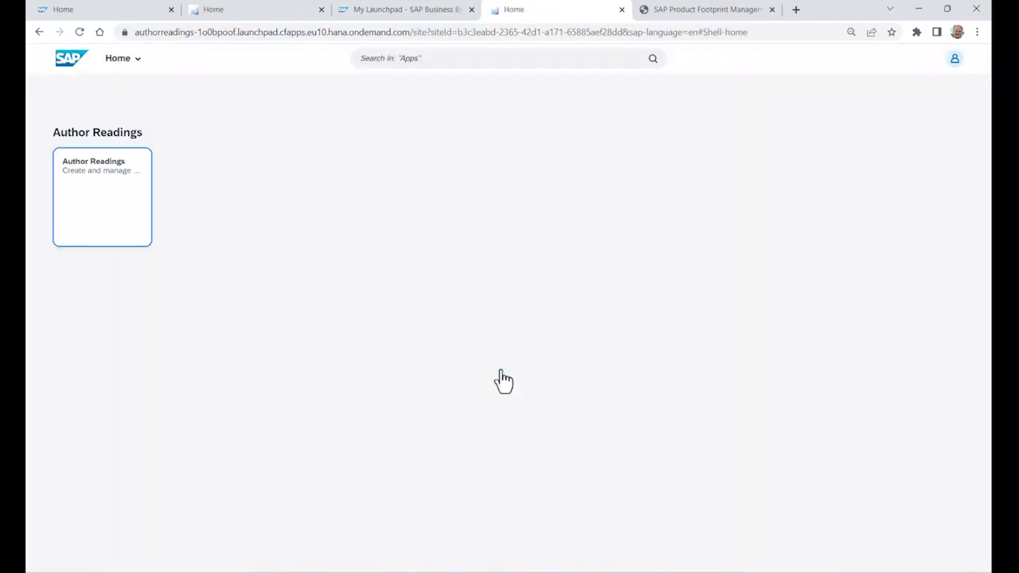
{"action": "left_click", "coordinate": [109, 174]}
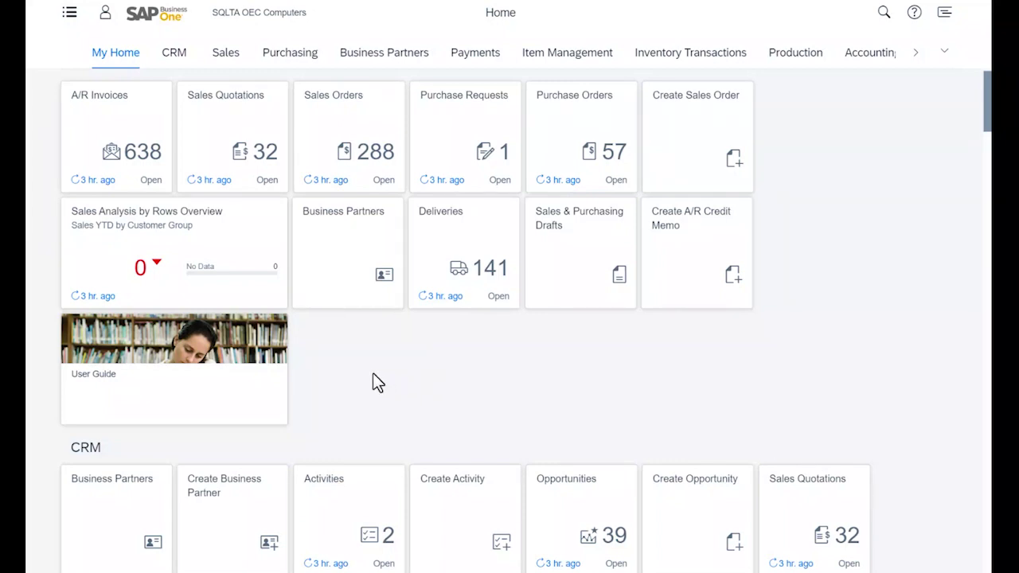
Step: Open the A/R Invoices list in SAP Business One and filter the posting date to the last 8 years through today
{"action": "left_click", "coordinate": [110, 141]}
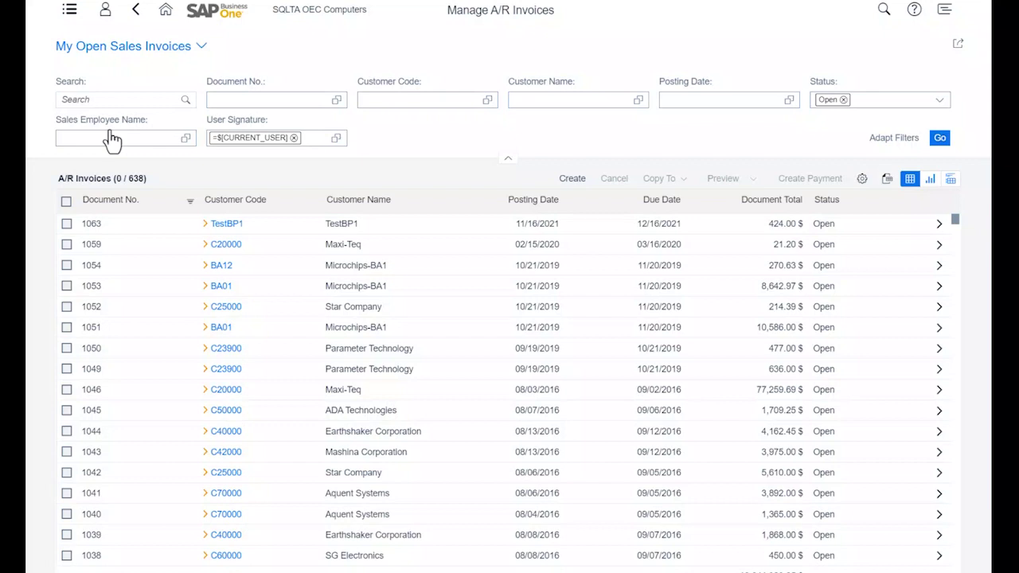
{"action": "left_click", "coordinate": [683, 98]}
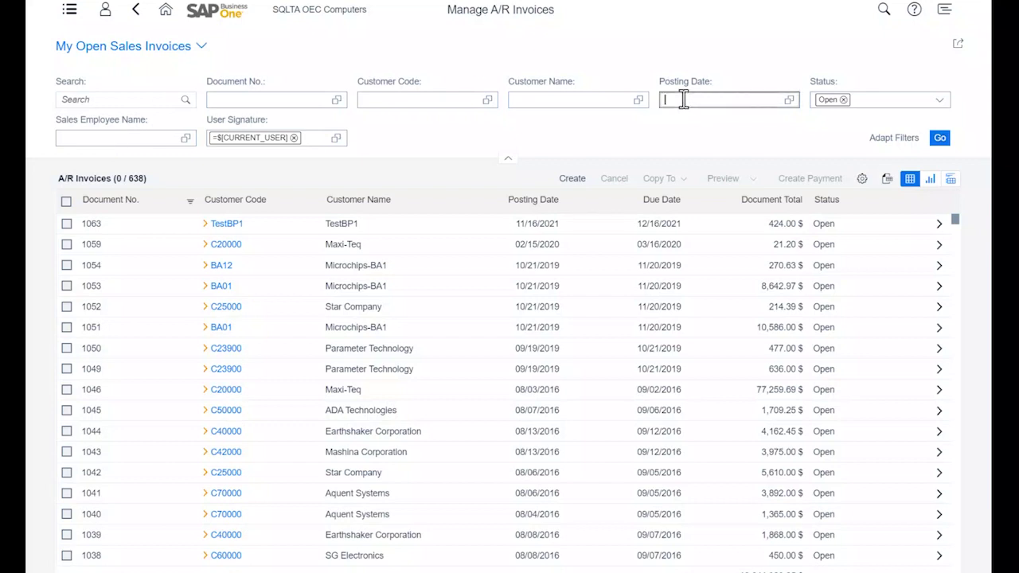
{"action": "type", "text": "1"}
{"action": "type", "text": "8"}
{"action": "type", "text": " year"}
{"action": "type", "text": " ..."}
{"action": "type", "text": " today"}
{"action": "left_click", "coordinate": [942, 141]}
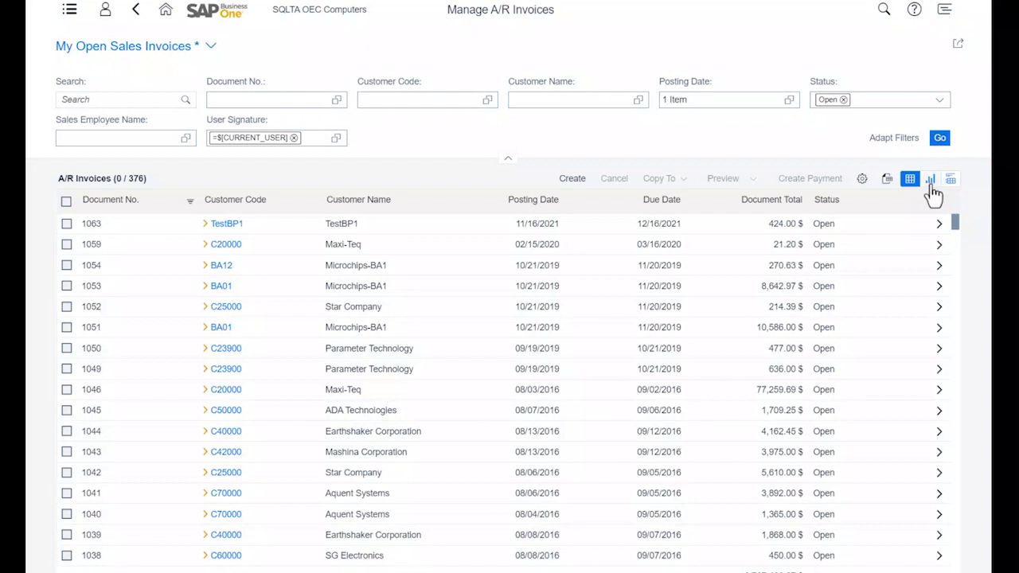
Step: Show the filtered invoices as a stacked column chart with Document Total as the only measure instead of Record Count
{"action": "left_click", "coordinate": [931, 182]}
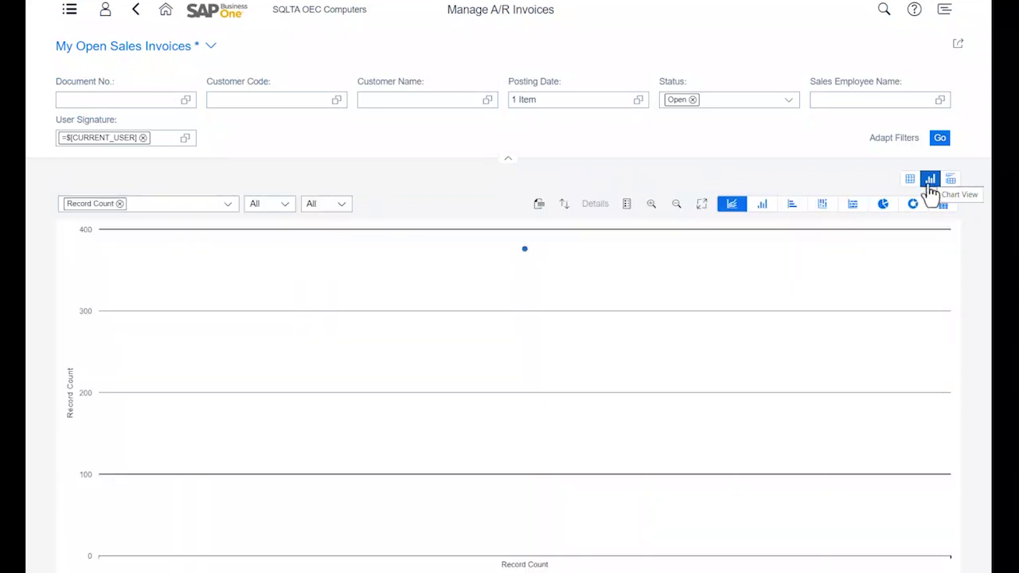
{"action": "left_click", "coordinate": [822, 207]}
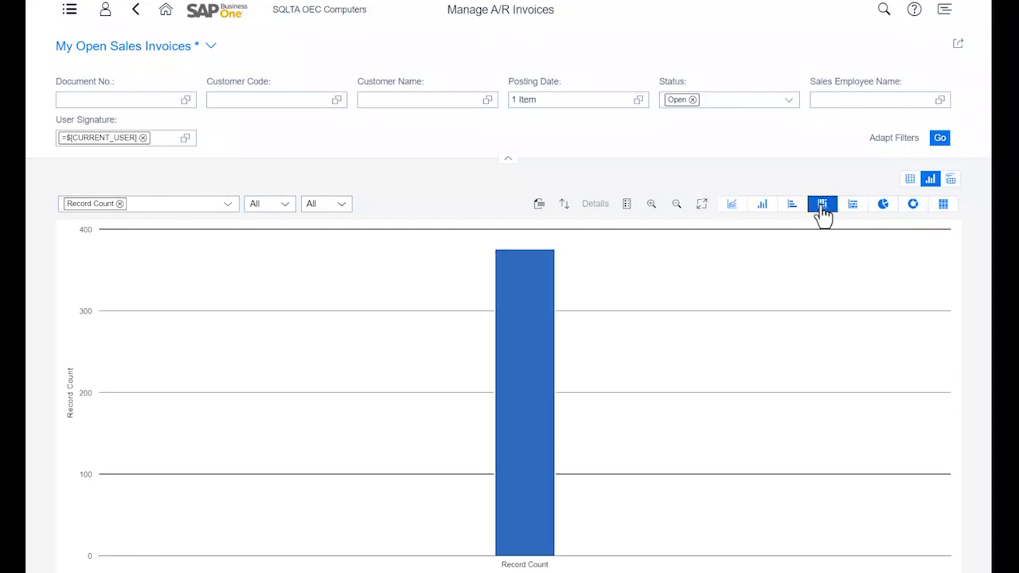
{"action": "left_click", "coordinate": [228, 205]}
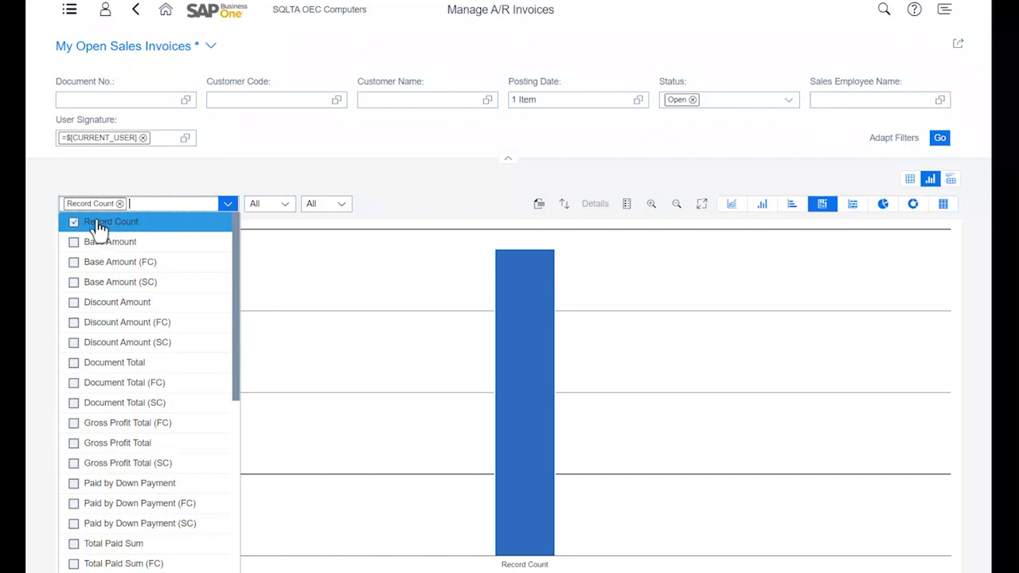
{"action": "left_click", "coordinate": [70, 221]}
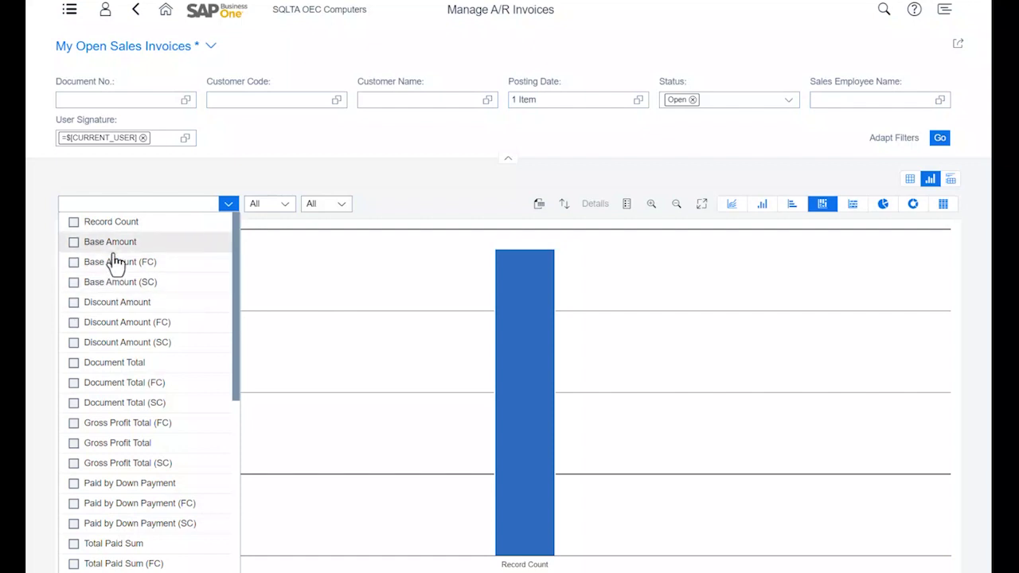
{"action": "left_click", "coordinate": [73, 363]}
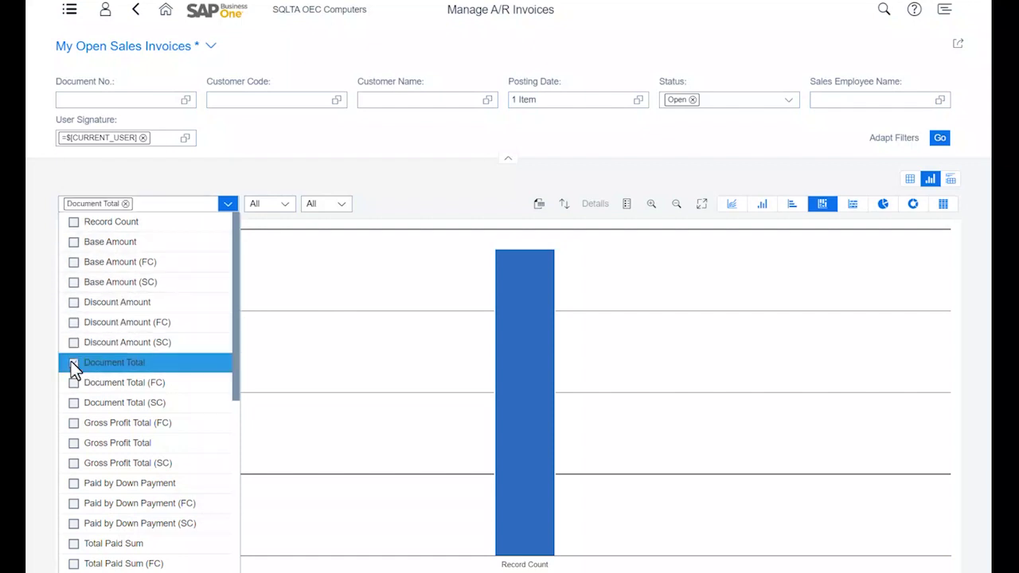
{"action": "left_click", "coordinate": [286, 212]}
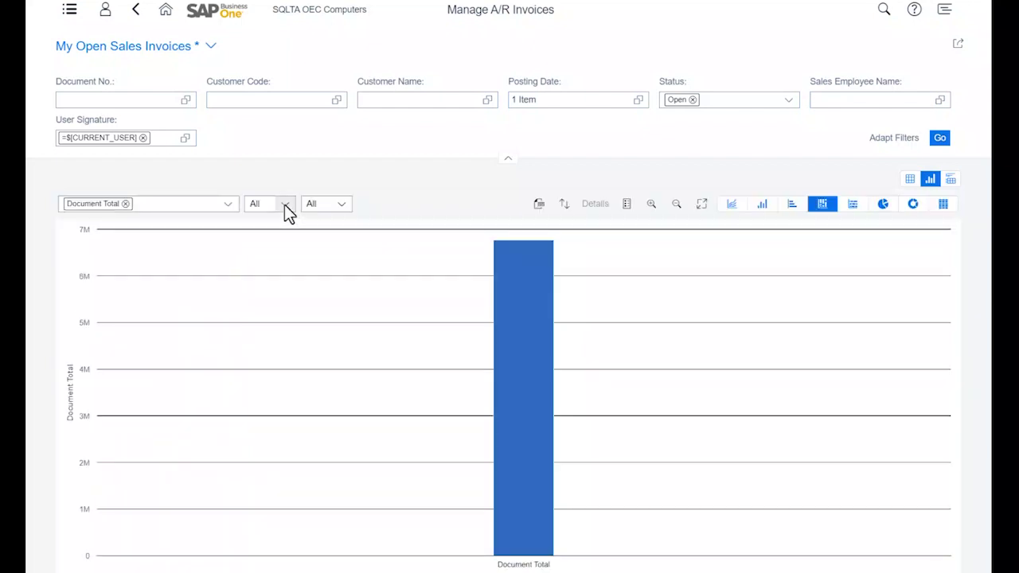
Step: Break the chart down by Posting Date (Year and Quarter) and by Customer Name
{"action": "left_click", "coordinate": [284, 205]}
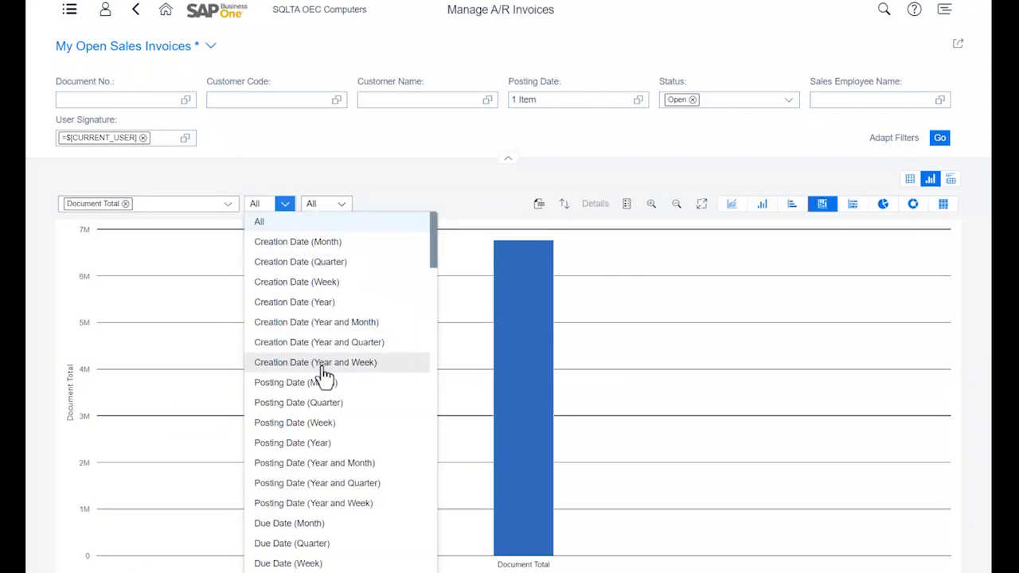
{"action": "left_click", "coordinate": [336, 484]}
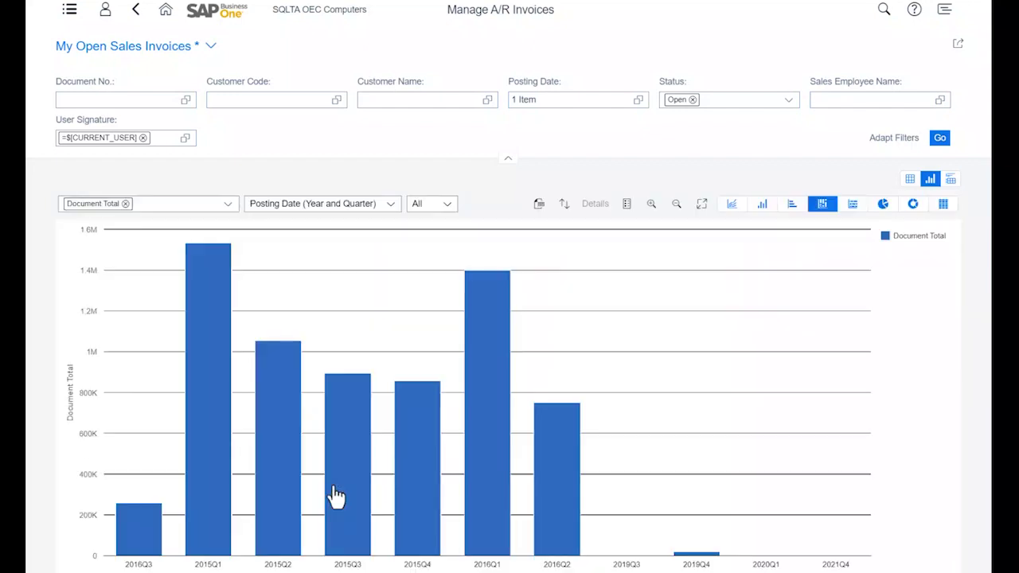
{"action": "left_click", "coordinate": [448, 205]}
{"action": "scroll", "coordinate": [481, 383], "scroll_direction": "down", "scroll_amount": 5}
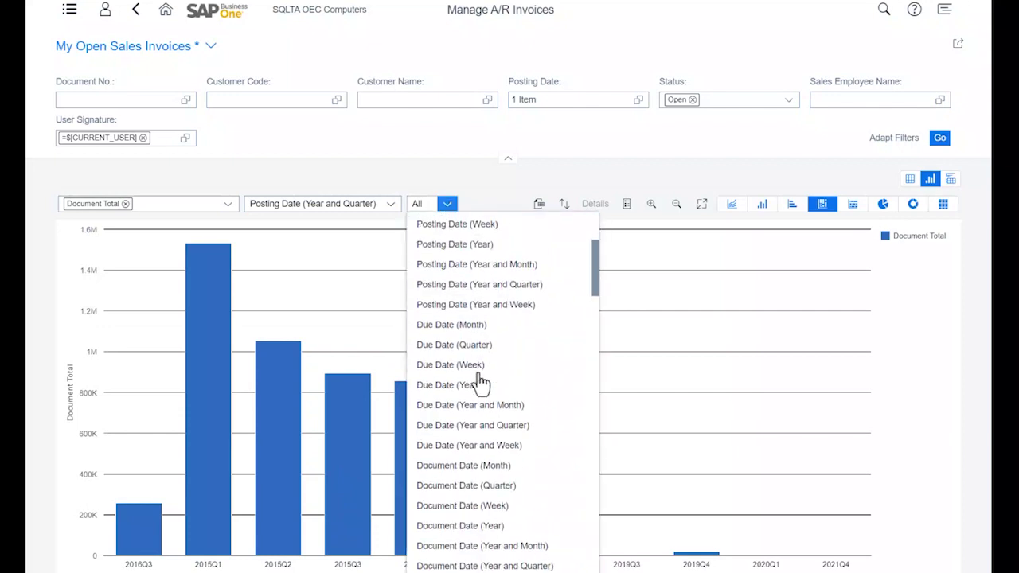
{"action": "scroll", "coordinate": [480, 382], "scroll_direction": "down", "scroll_amount": 2}
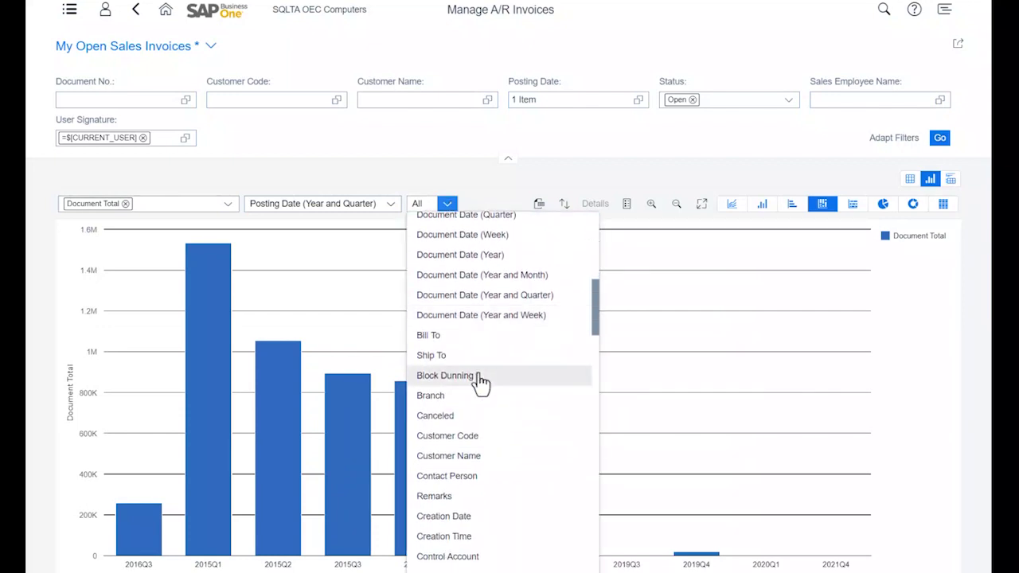
{"action": "left_click", "coordinate": [448, 456]}
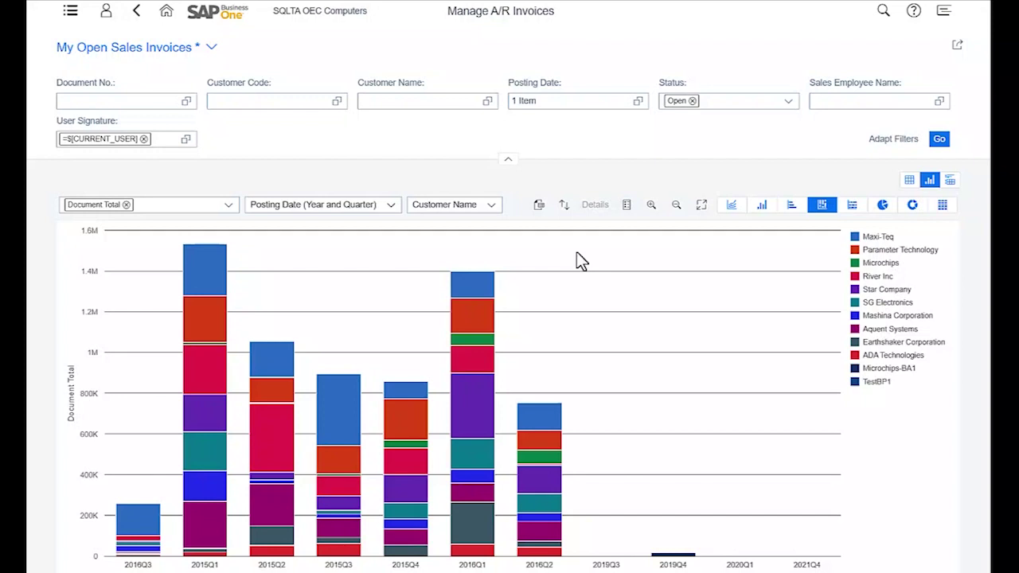
Step: Inspect the details of the Maxi-Teq segment in the 2016Q1 column, then clear the selection
{"action": "left_click", "coordinate": [474, 282]}
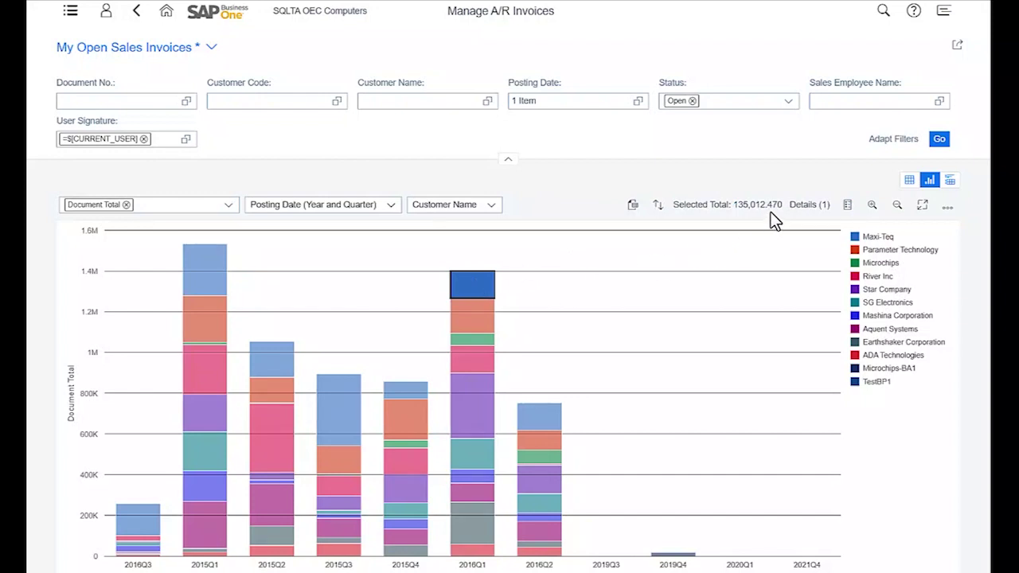
{"action": "left_click", "coordinate": [825, 208]}
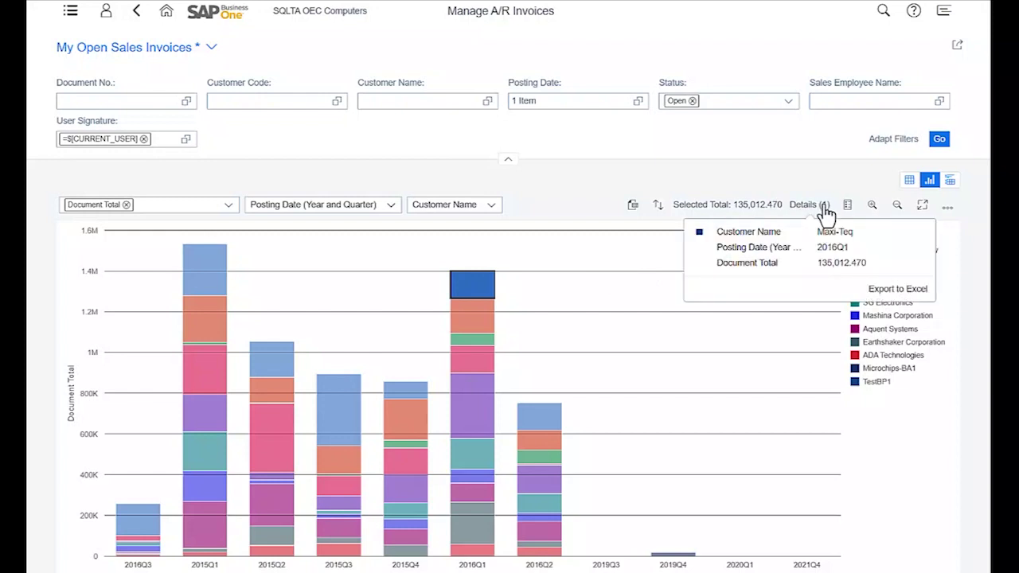
{"action": "left_click", "coordinate": [654, 257]}
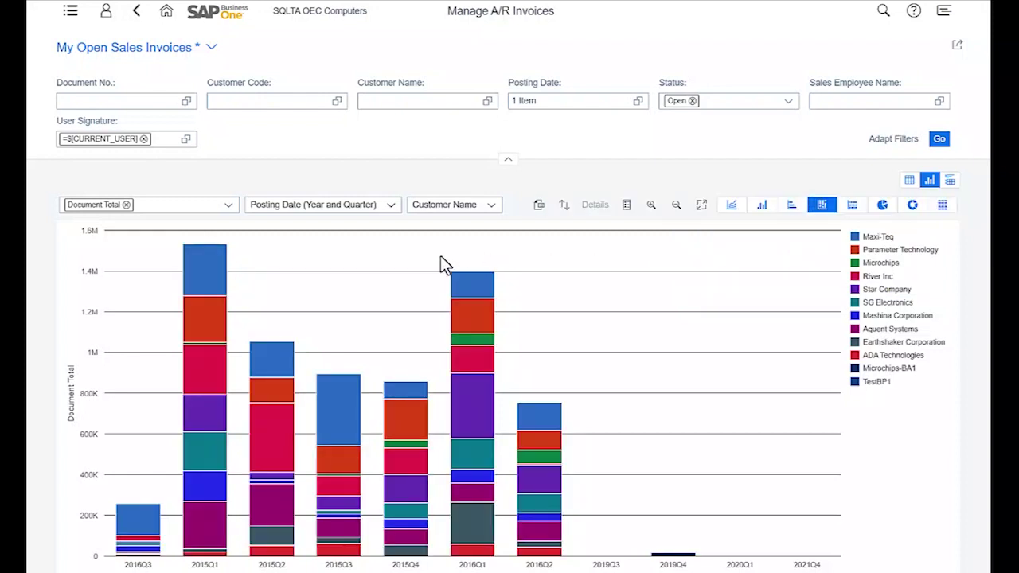
Step: Inspect the combined details of the upper five customer segments in 2016Q1, then highlight Maxi-Teq across all quarters
{"action": "left_click_drag", "start_coordinate": [440, 256], "coordinate": [502, 343]}
{"action": "left_click_drag", "start_coordinate": [504, 417], "coordinate": [505, 437]}
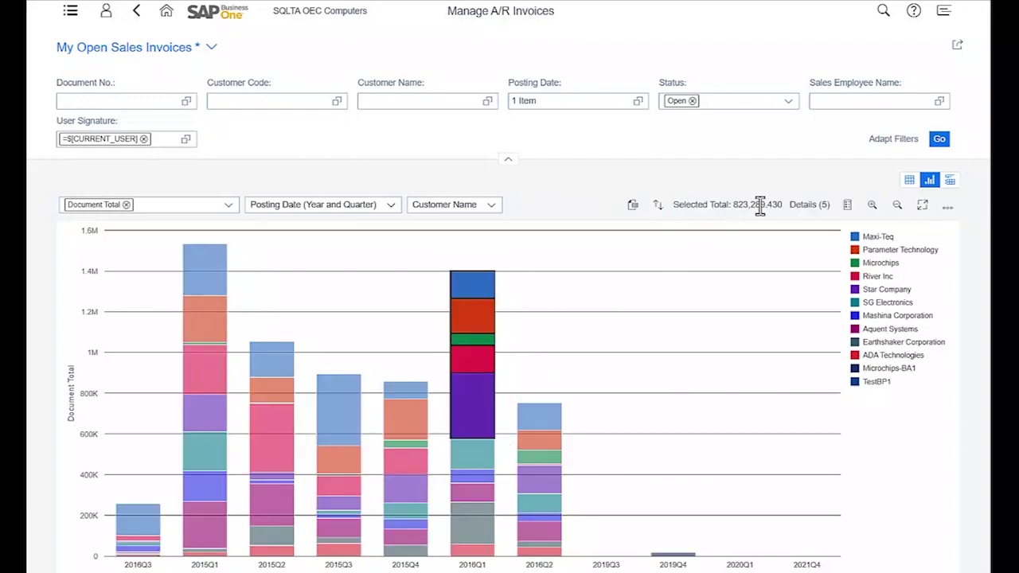
{"action": "left_click", "coordinate": [809, 205]}
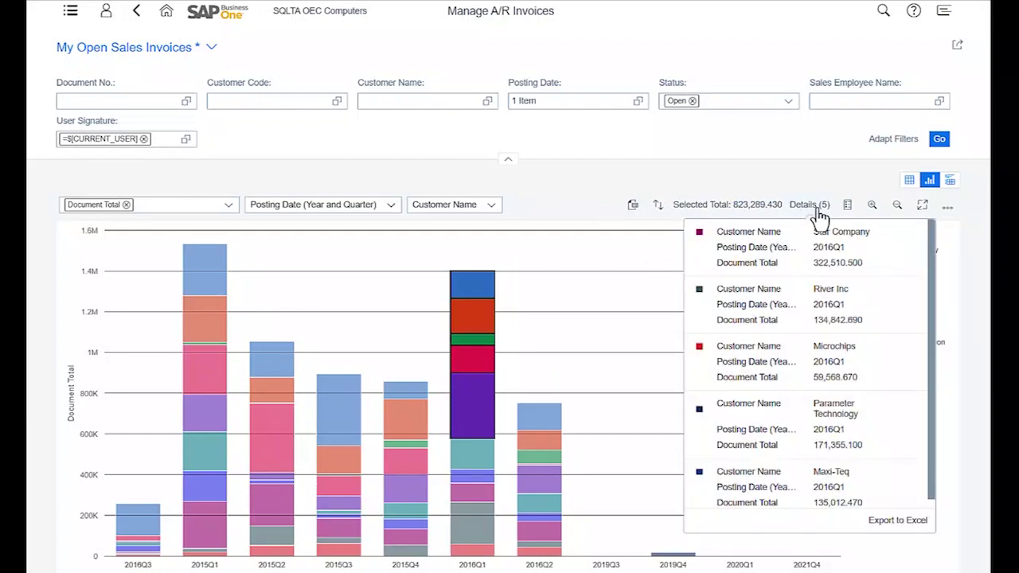
{"action": "left_click", "coordinate": [665, 253]}
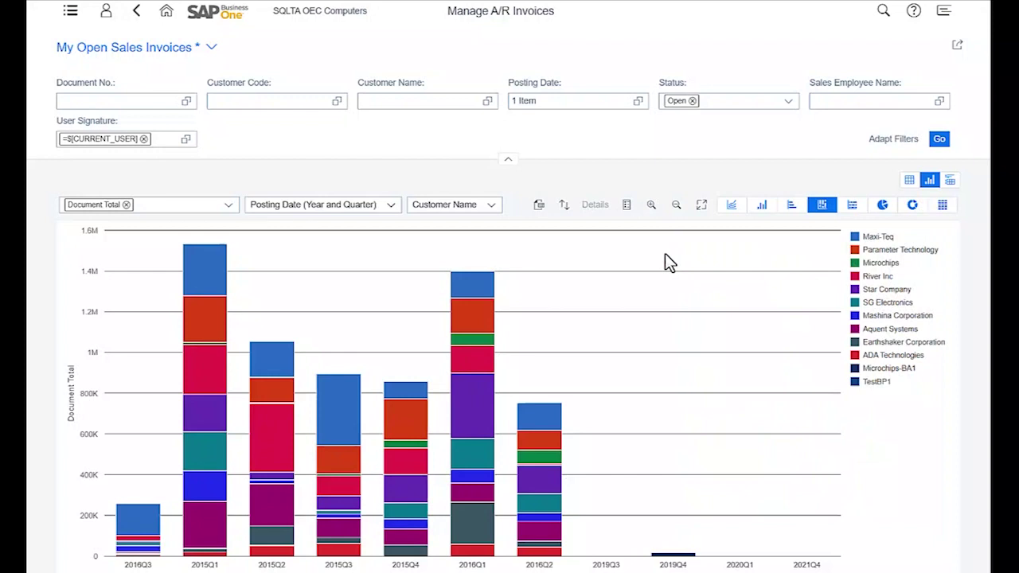
{"action": "left_click", "coordinate": [873, 237]}
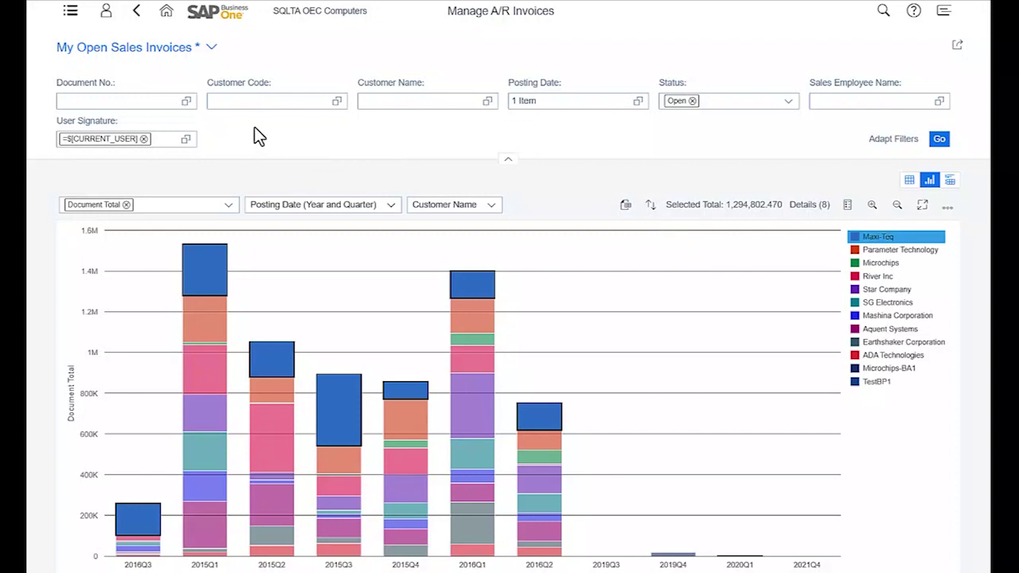
Step: Return to the home page, open General Overview from the Analytics group, and examine the dashboard's cards
{"action": "left_click", "coordinate": [166, 11]}
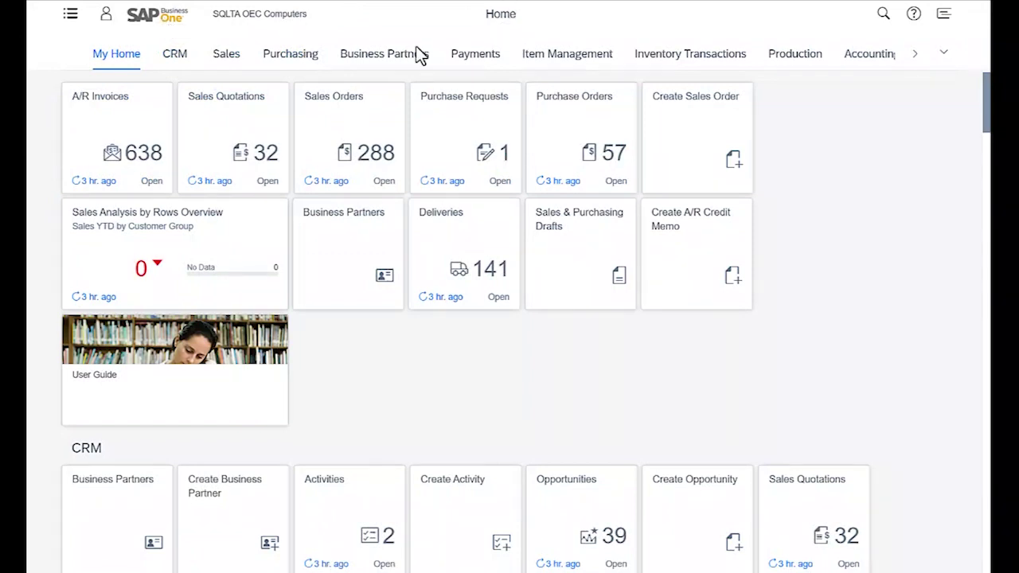
{"action": "left_click", "coordinate": [945, 56]}
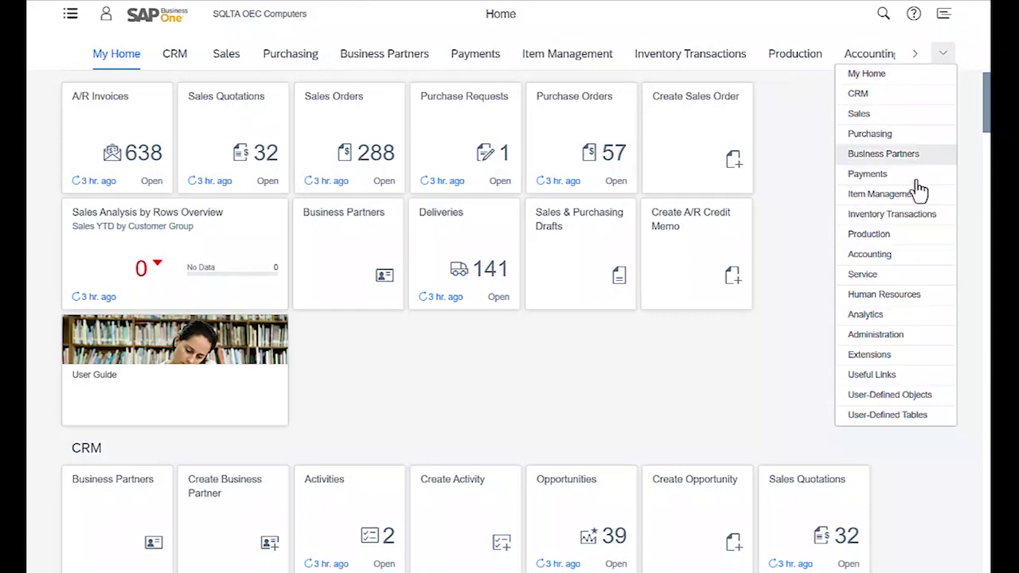
{"action": "left_click", "coordinate": [894, 319]}
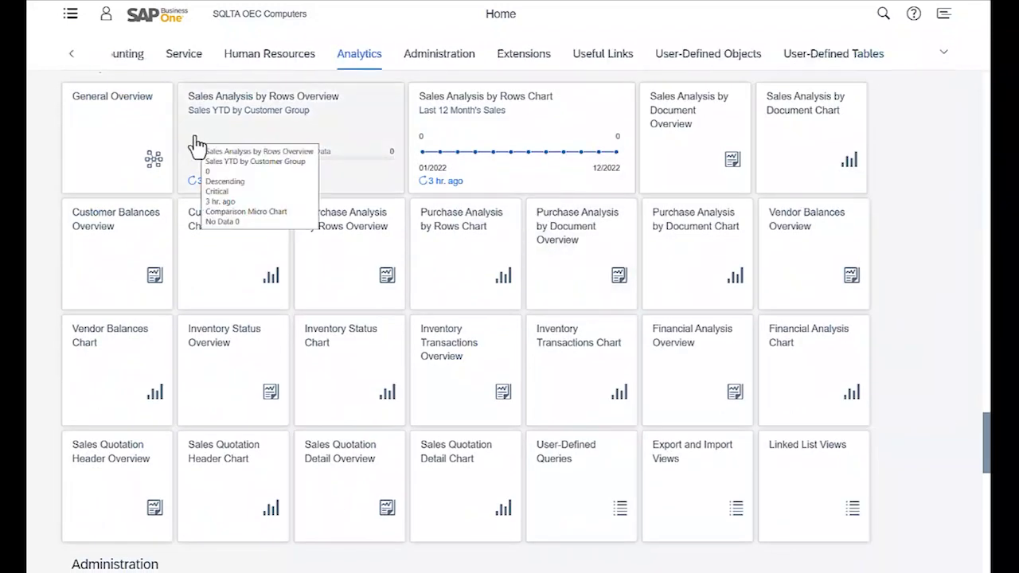
{"action": "left_click", "coordinate": [112, 152]}
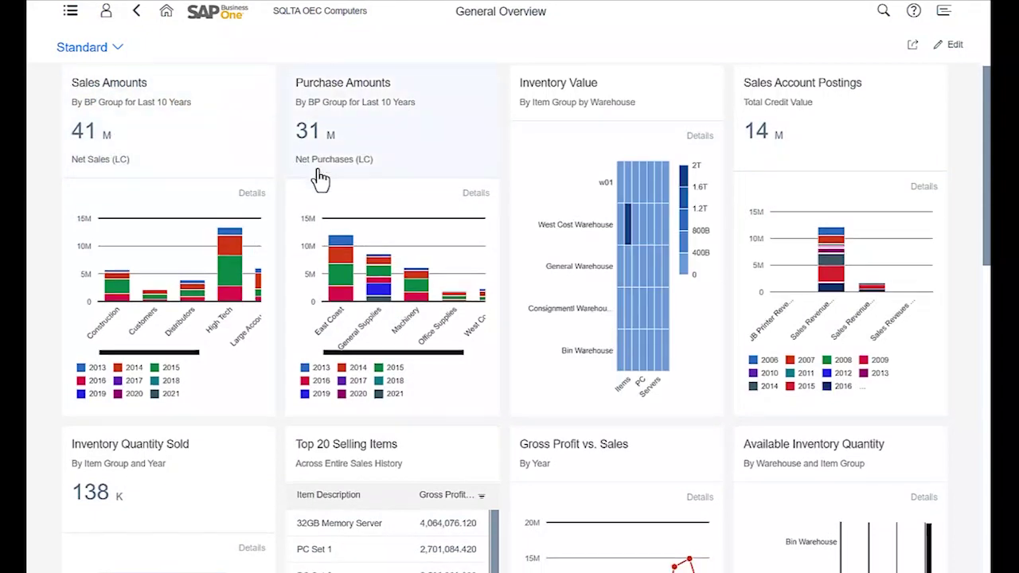
{"action": "scroll", "coordinate": [321, 180], "scroll_direction": "down", "scroll_amount": 3}
{"action": "scroll", "coordinate": [320, 180], "scroll_direction": "down", "scroll_amount": 3}
{"action": "scroll", "coordinate": [321, 180], "scroll_direction": "down", "scroll_amount": 5}
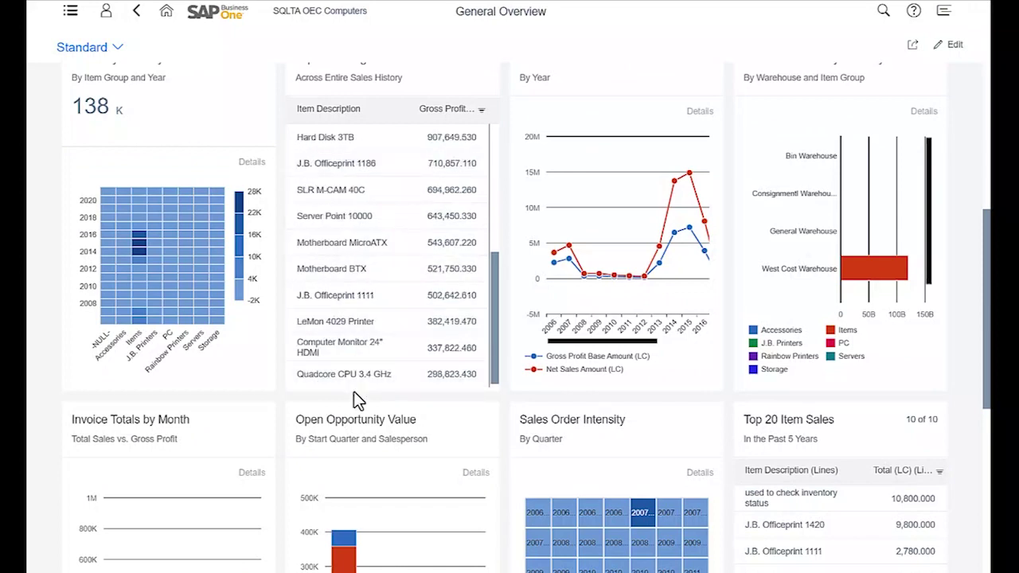
{"action": "scroll", "coordinate": [360, 432], "scroll_direction": "down", "scroll_amount": 5}
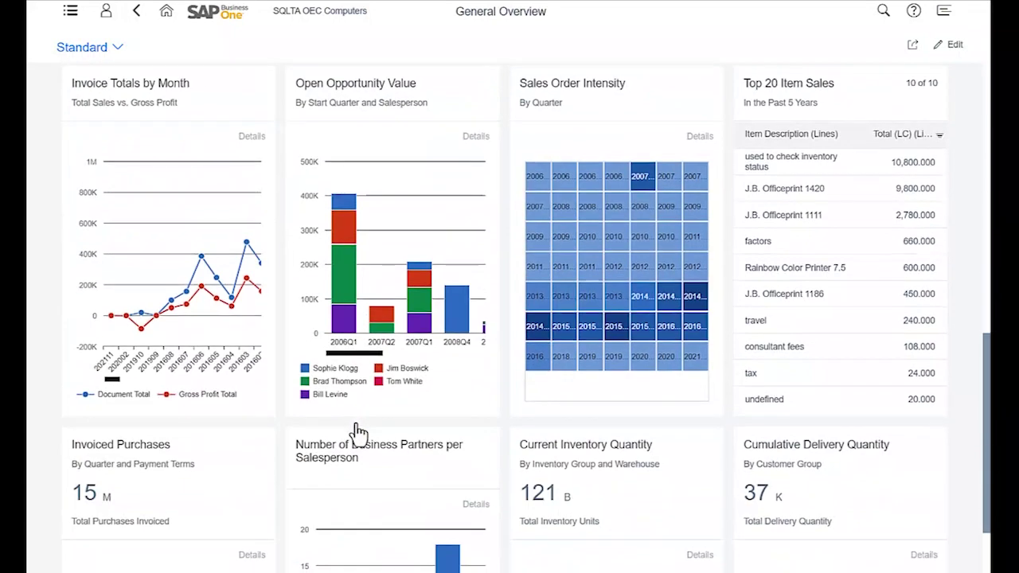
{"action": "scroll", "coordinate": [360, 433], "scroll_direction": "up", "scroll_amount": 2}
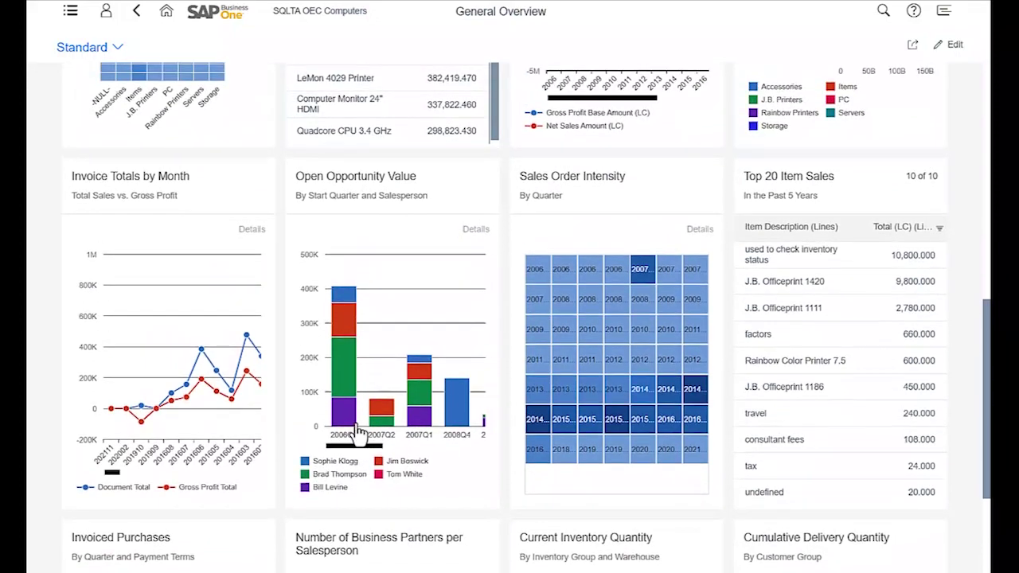
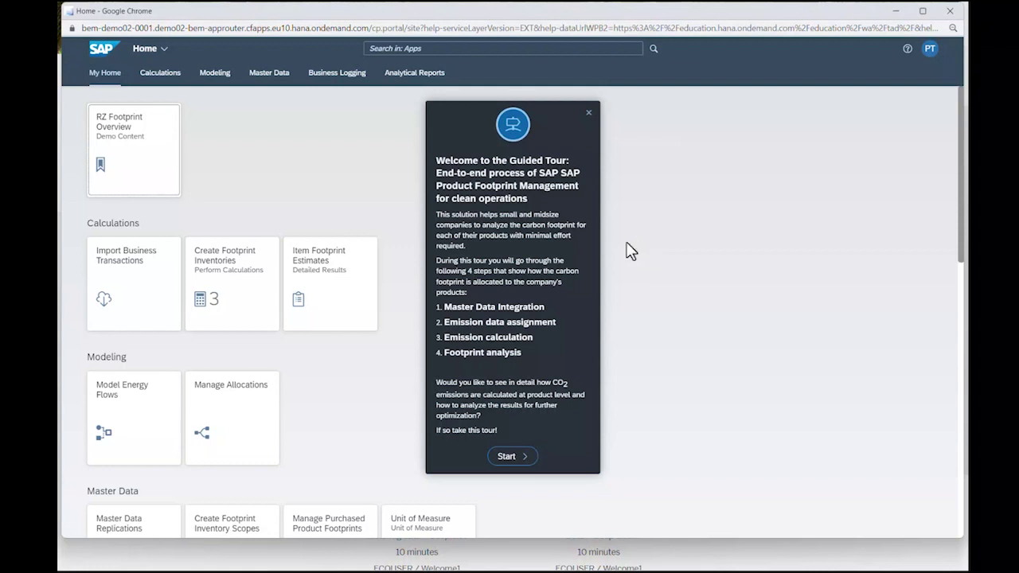
Step: Dismiss the guided tour welcome on the SAP Product Footprint Management home page
{"action": "left_click", "coordinate": [587, 114]}
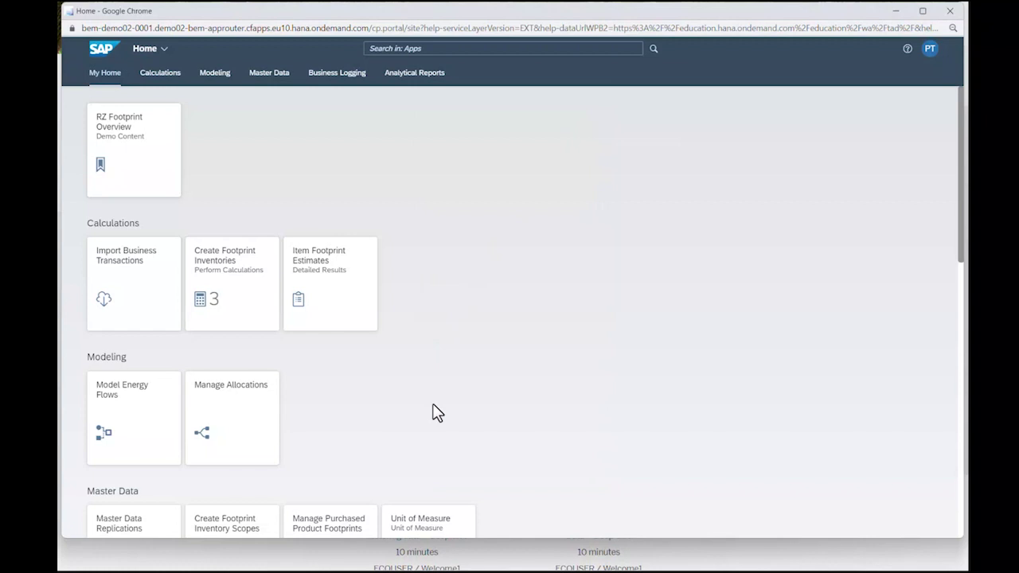
Step: Review the Master Data Replications and Import Business Transactions apps, returning to the home page after each
{"action": "scroll", "coordinate": [436, 411], "scroll_direction": "down", "scroll_amount": 1}
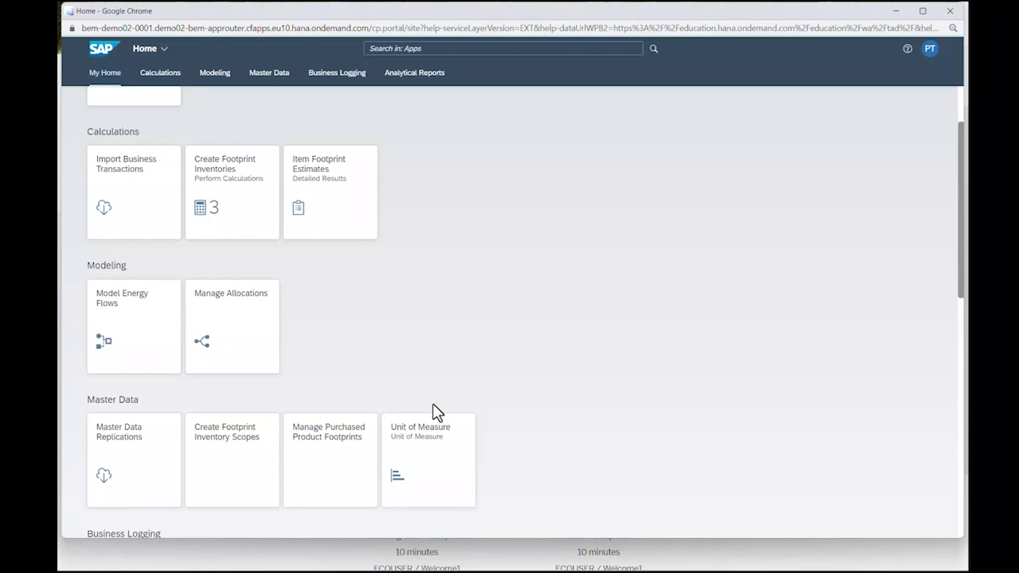
{"action": "left_click", "coordinate": [123, 437]}
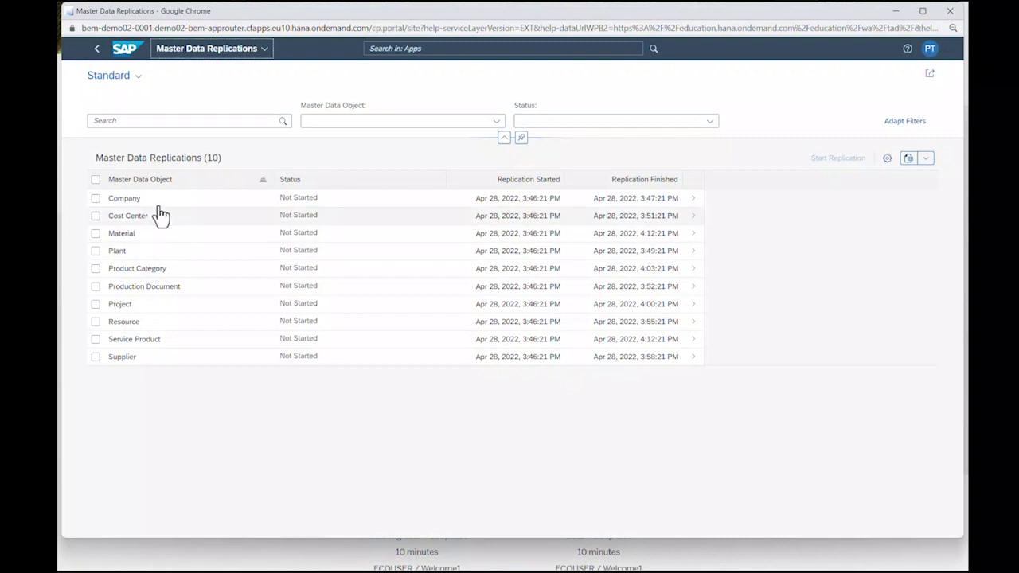
{"action": "left_click", "coordinate": [97, 50]}
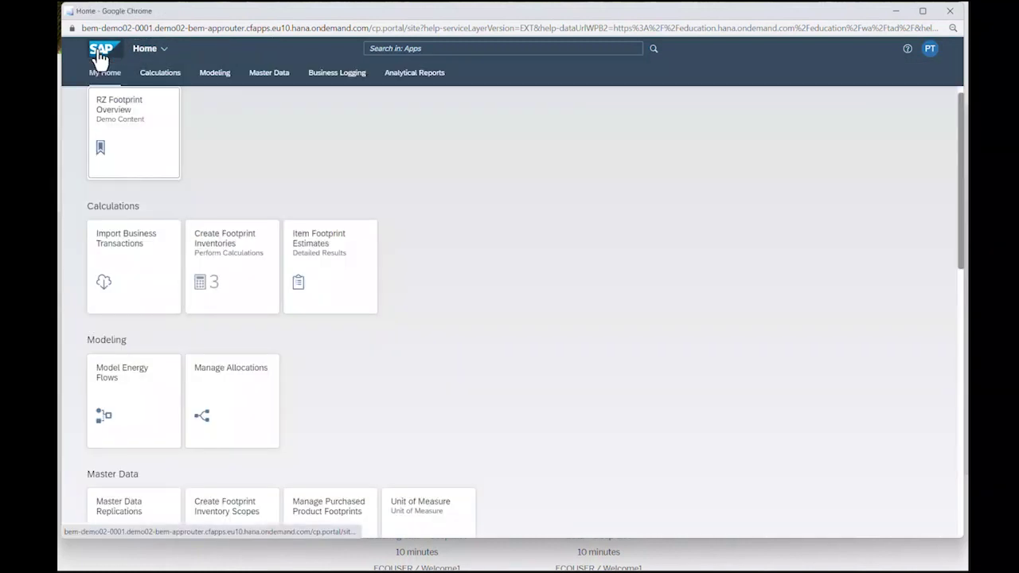
{"action": "left_click", "coordinate": [151, 244]}
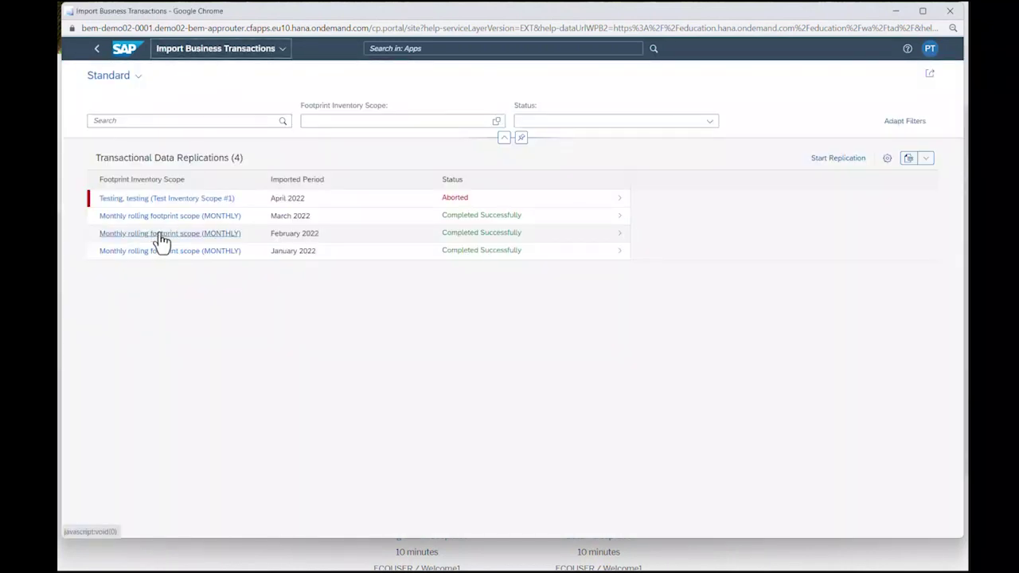
{"action": "left_click", "coordinate": [123, 50]}
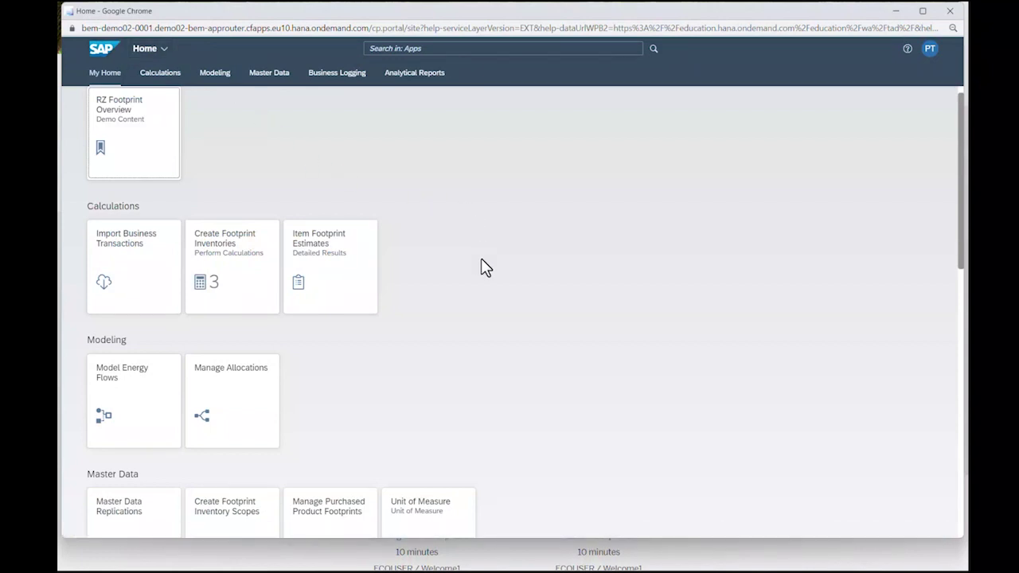
Step: Open the Bakery_Energy_Flow_2020 model from Model Energy Flows and show its graphical flow diagram
{"action": "left_click", "coordinate": [130, 383]}
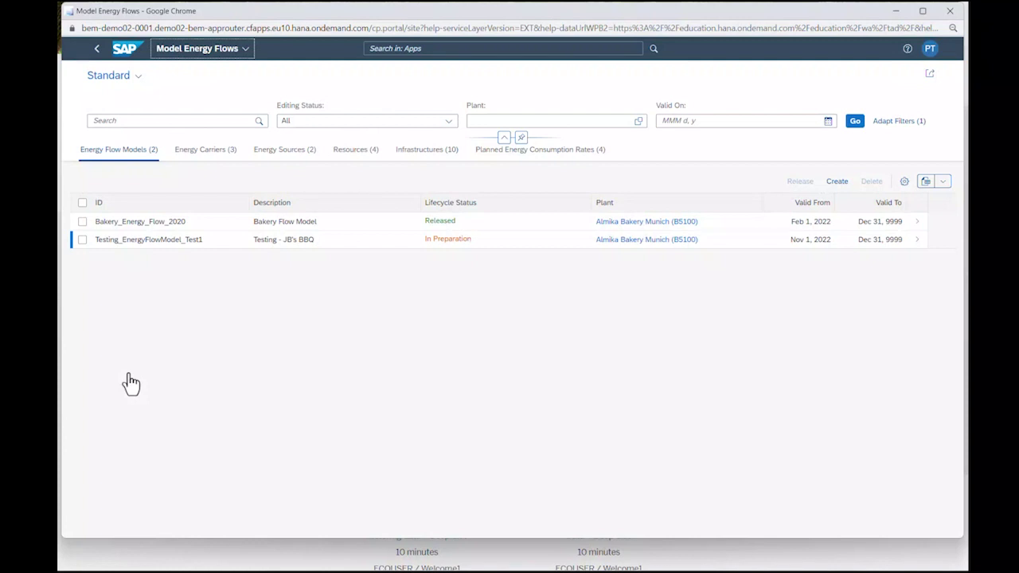
{"action": "left_click", "coordinate": [157, 231]}
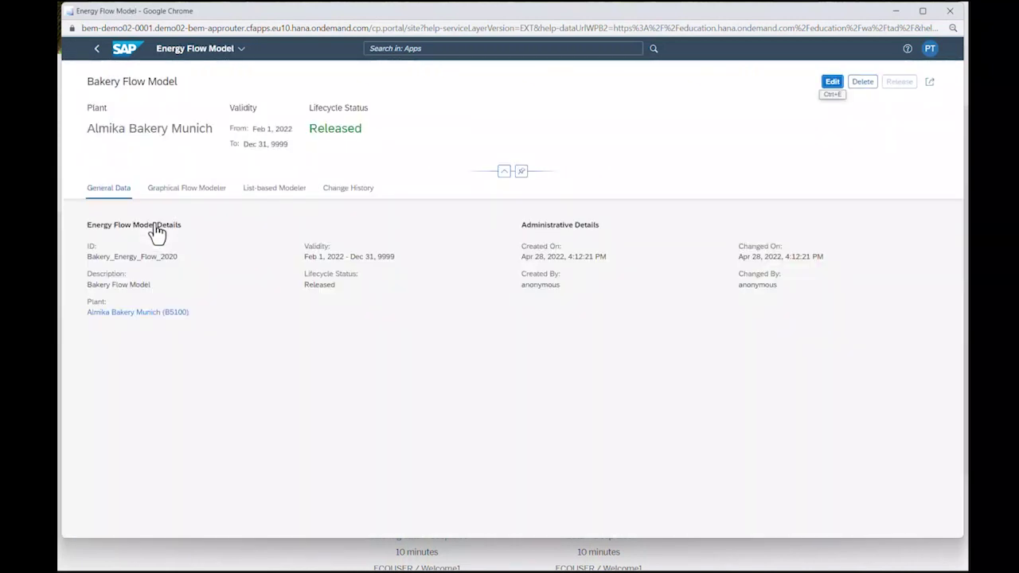
{"action": "left_click", "coordinate": [184, 192]}
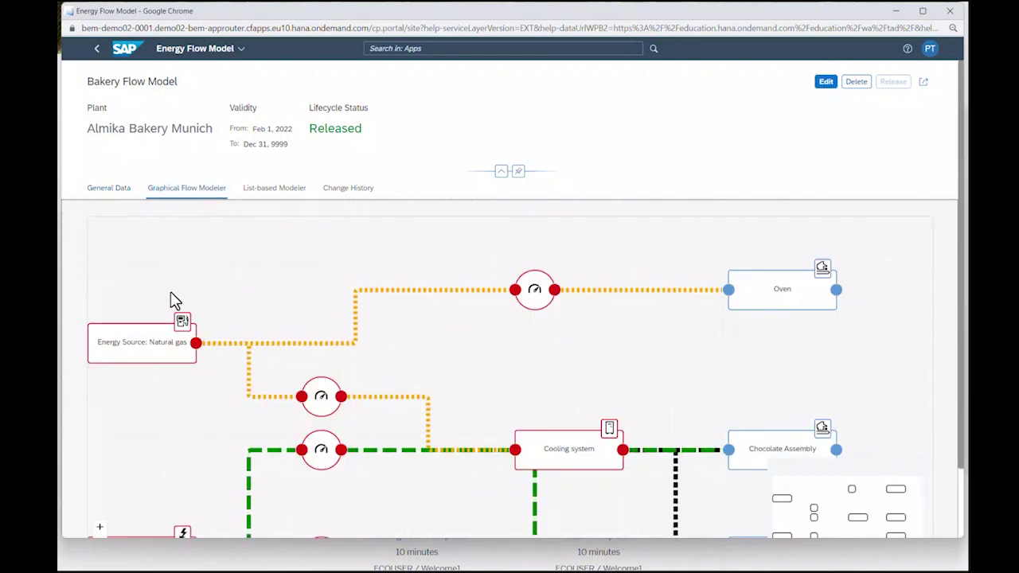
Step: Fit the Bakery Flow Model diagram to the view and inspect the natural gas and electricity sources, cooling system, and meters
{"action": "scroll", "coordinate": [172, 424], "scroll_direction": "down", "scroll_amount": 1}
{"action": "scroll", "coordinate": [174, 424], "scroll_direction": "down", "scroll_amount": 1}
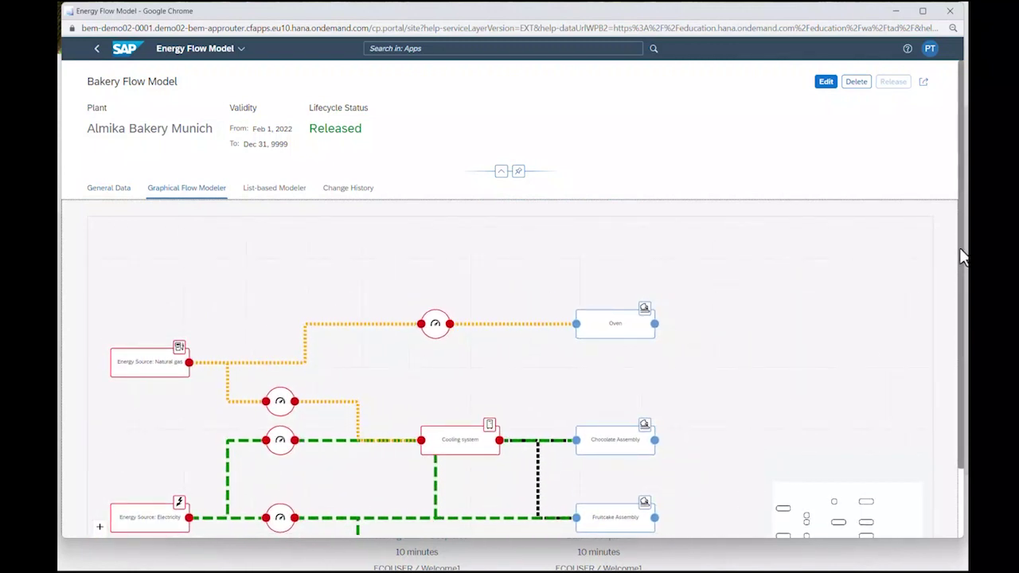
{"action": "left_click_drag", "start_coordinate": [960, 250], "coordinate": [962, 350]}
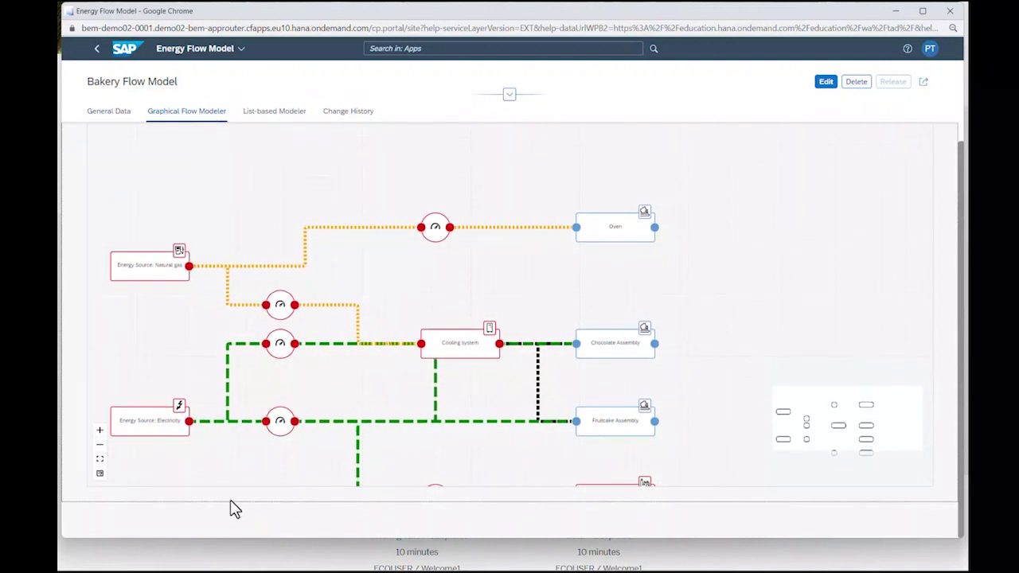
{"action": "left_click", "coordinate": [100, 462]}
{"action": "mouse_move", "coordinate": [253, 204]}
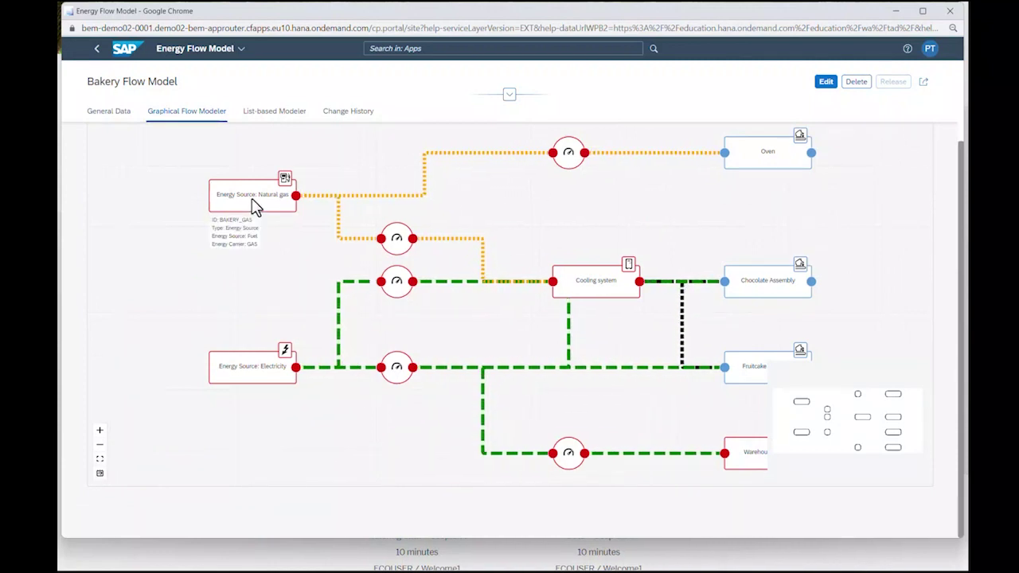
{"action": "mouse_move", "coordinate": [235, 380]}
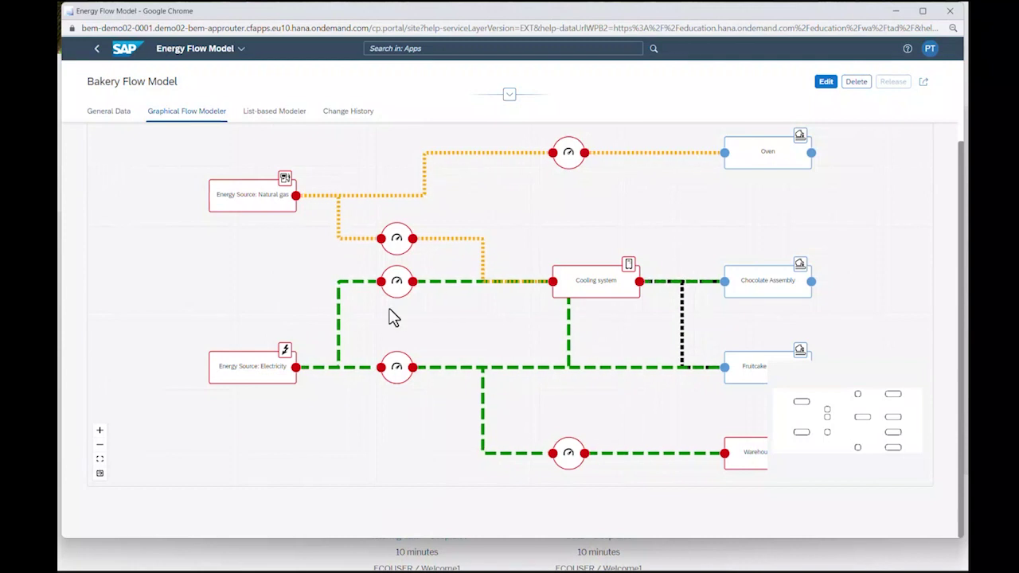
{"action": "mouse_move", "coordinate": [593, 283]}
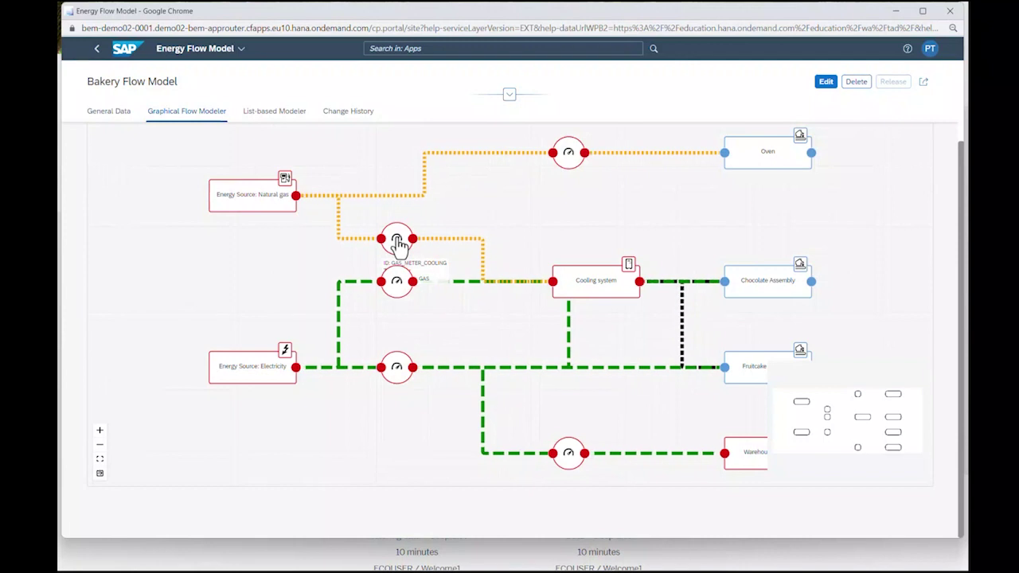
{"action": "mouse_move", "coordinate": [394, 378]}
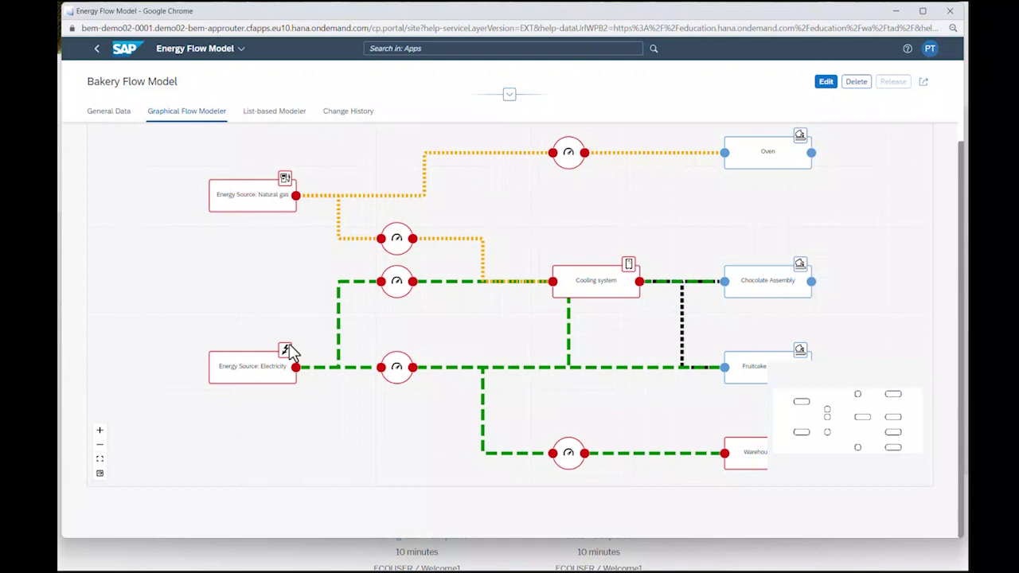
Step: Return to the home page, search Item Footprint Estimates for "choc", and open the last Chocolate Cake entry
{"action": "left_click", "coordinate": [125, 53]}
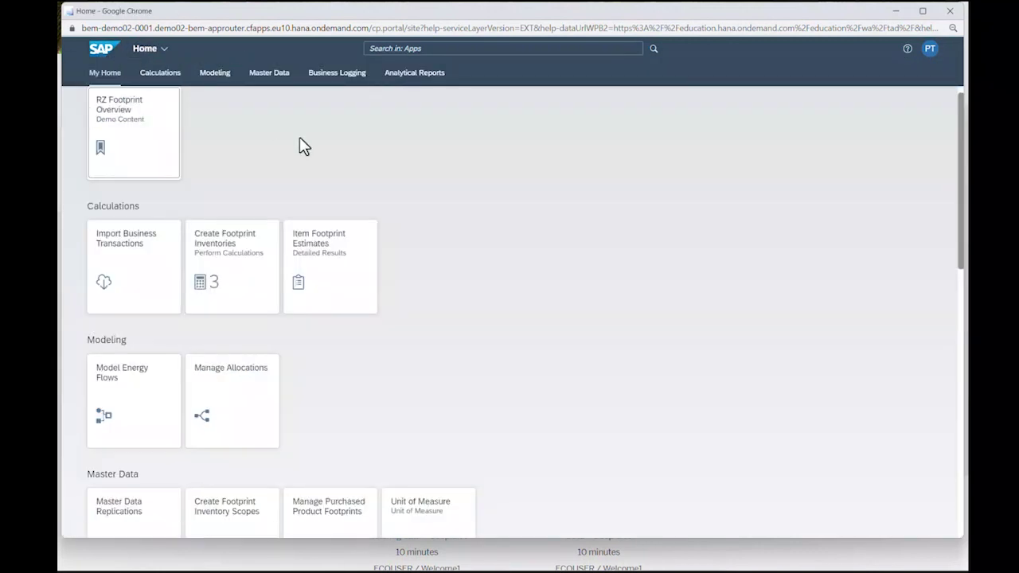
{"action": "left_click", "coordinate": [327, 250]}
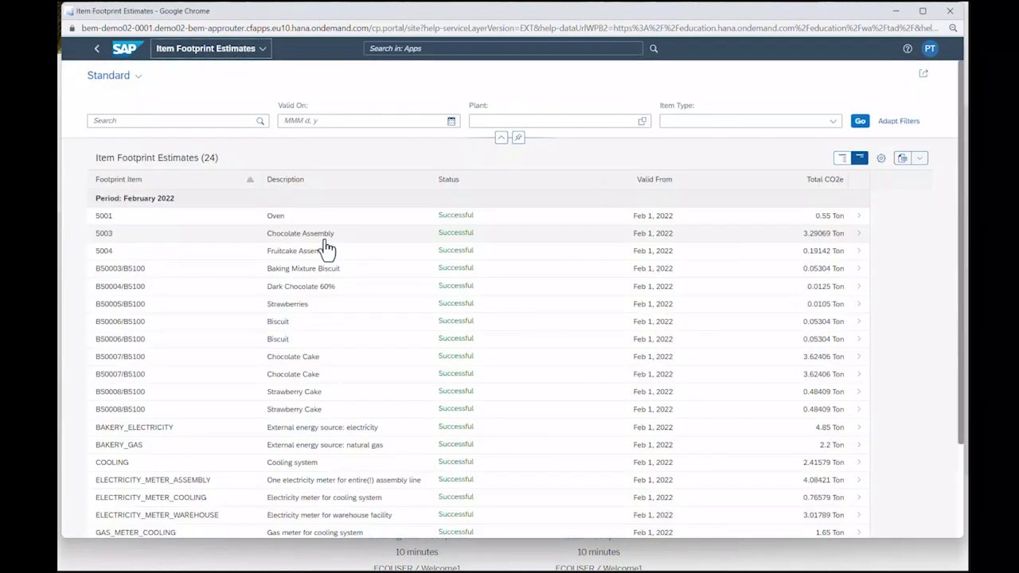
{"action": "left_click", "coordinate": [145, 120]}
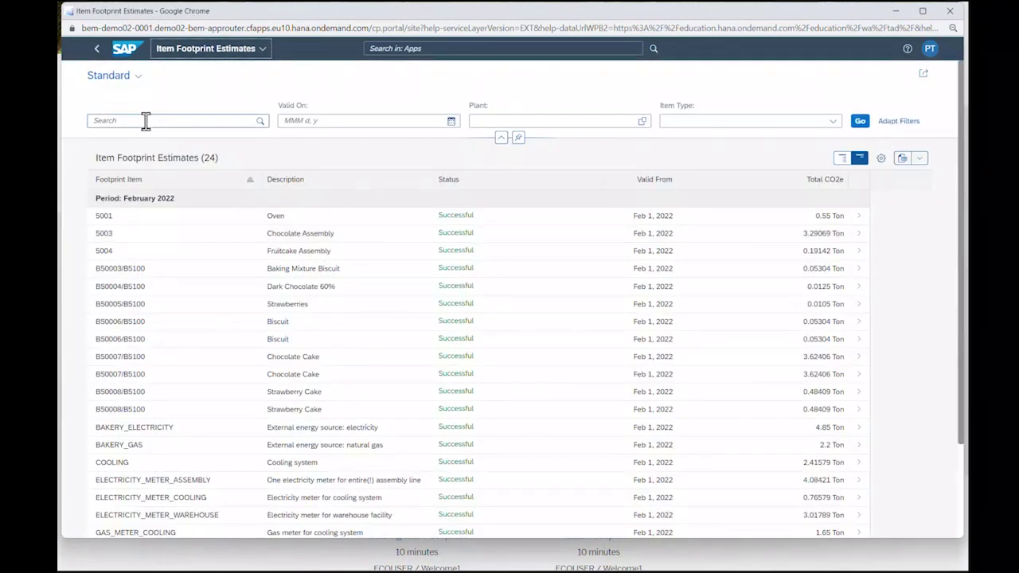
{"action": "type", "text": "choc"}
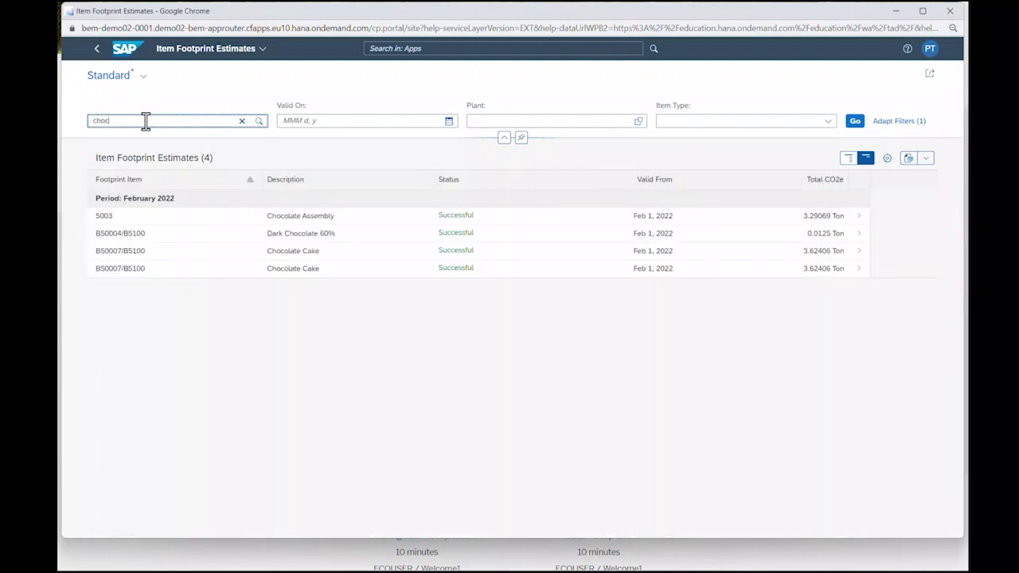
{"action": "left_click", "coordinate": [106, 272]}
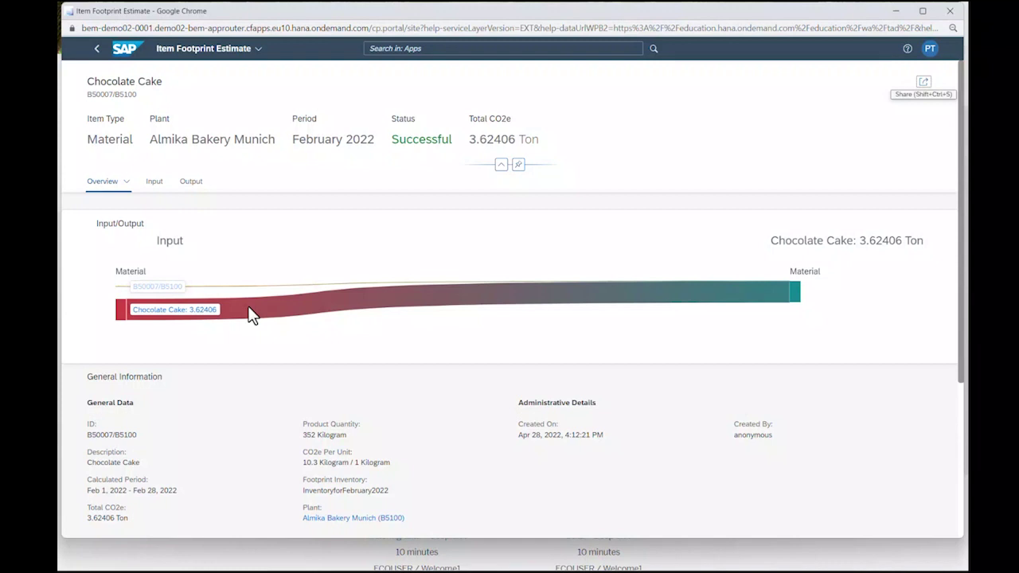
Step: Trace the Chocolate Cake footprint through its production input and Chocolate Assembly to the assembly line's electricity meter
{"action": "left_click", "coordinate": [154, 312]}
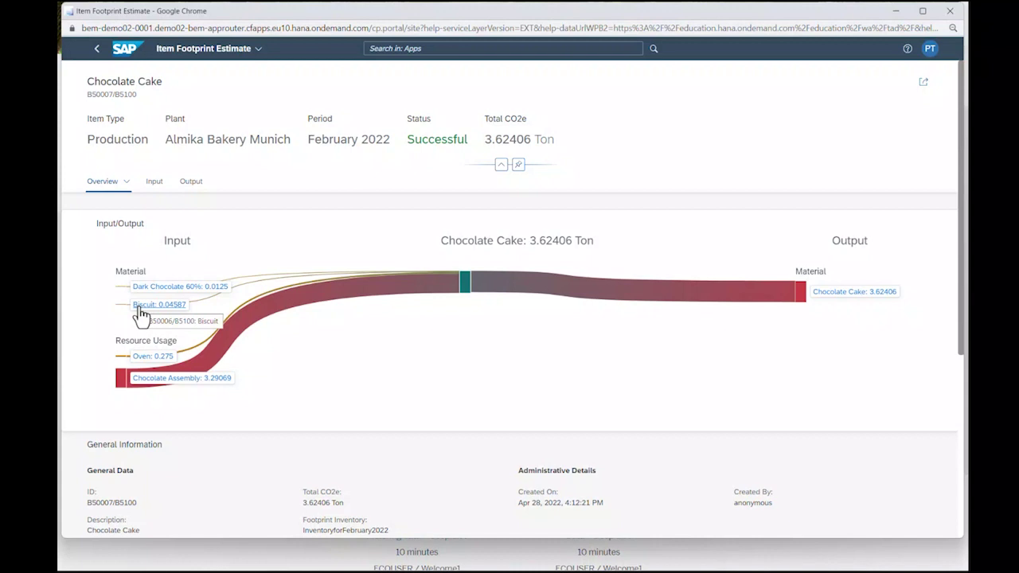
{"action": "left_click", "coordinate": [176, 380]}
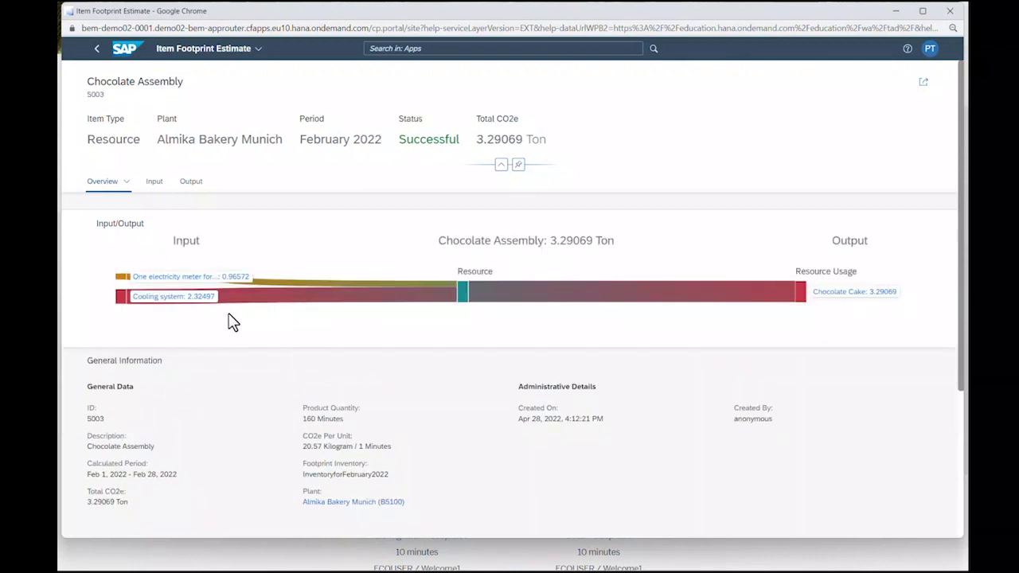
{"action": "left_click", "coordinate": [198, 283]}
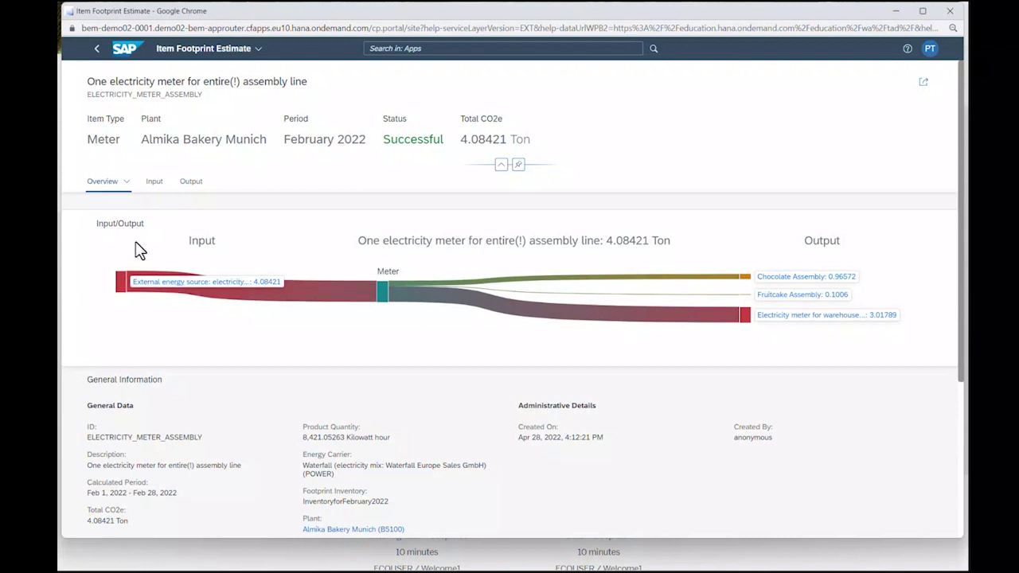
Step: Go back to Chocolate Assembly and trace its footprint through the Cooling system to the gas meter input
{"action": "left_click", "coordinate": [96, 51]}
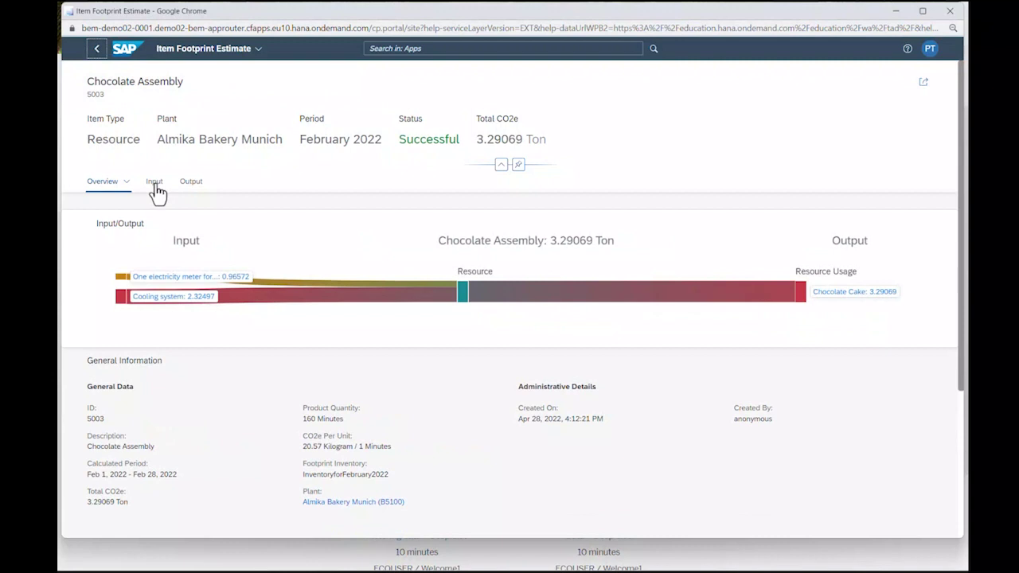
{"action": "left_click", "coordinate": [176, 300]}
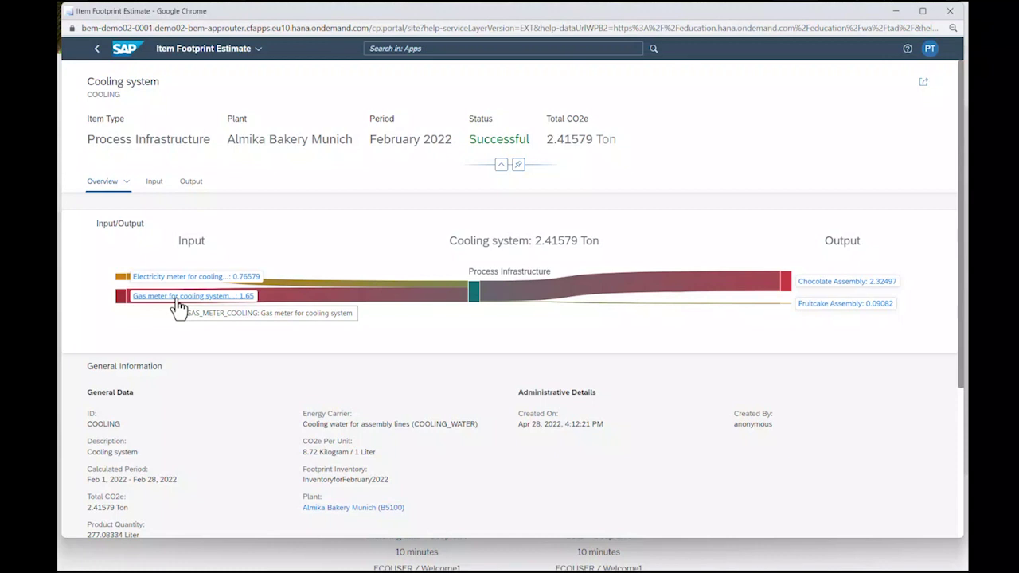
{"action": "left_click", "coordinate": [180, 301]}
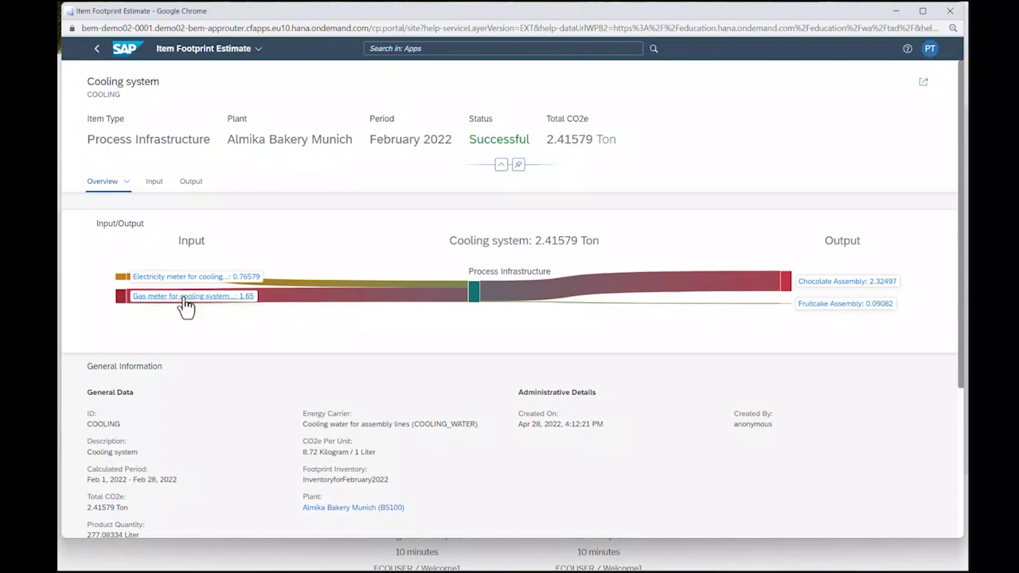